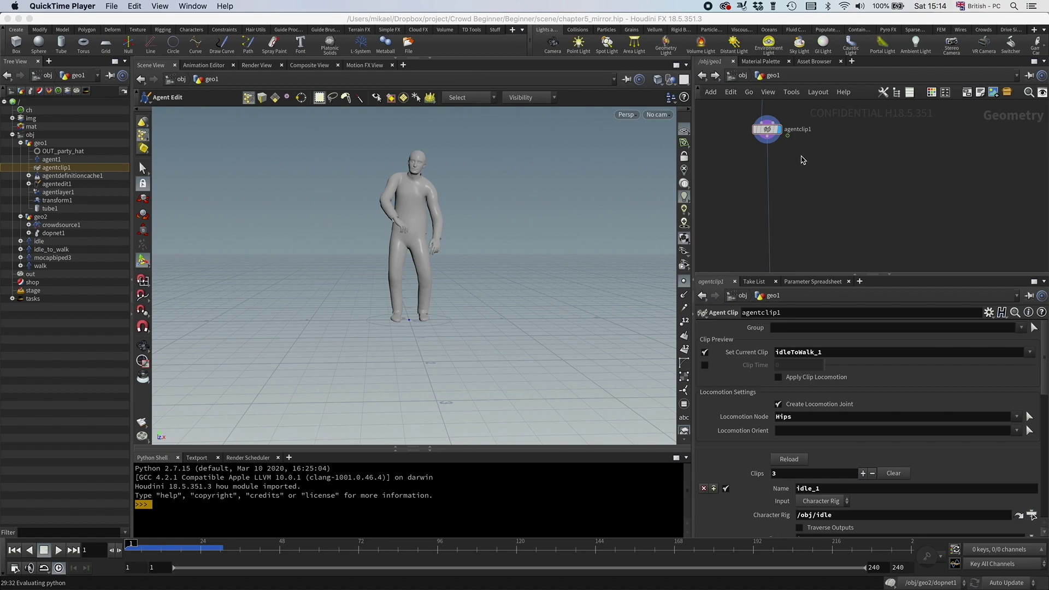
- Add an Agent Edit node branching off agentclip1 and display it in the viewport
click(831, 156)
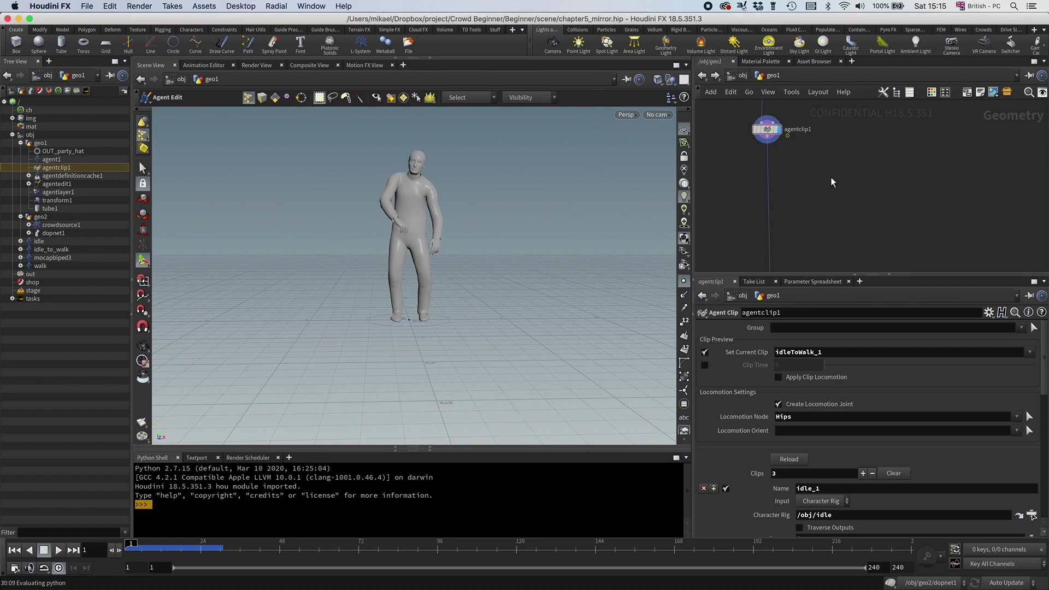
key(Tab)
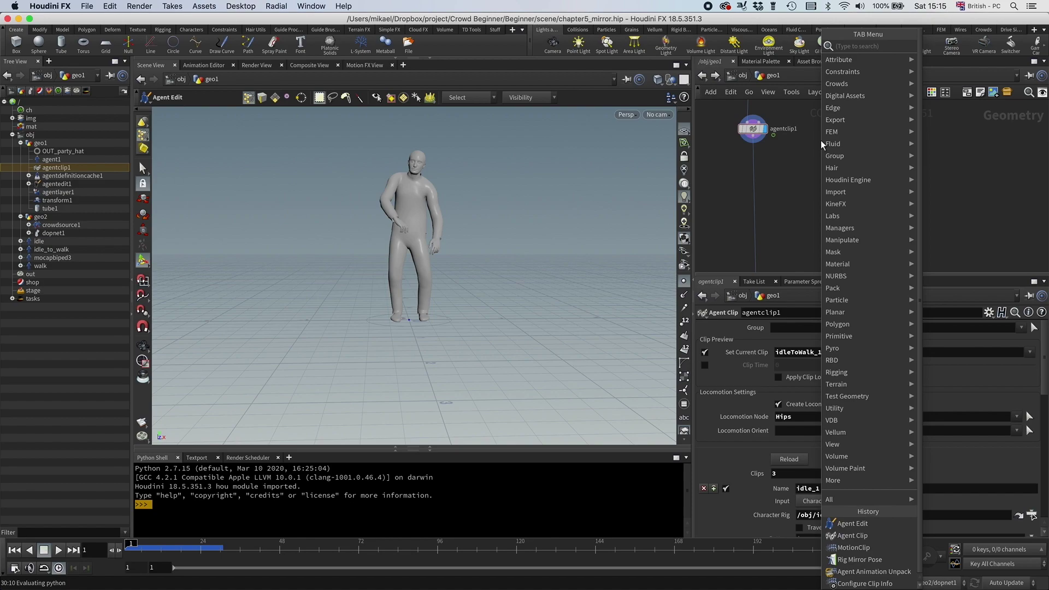
text(agen)
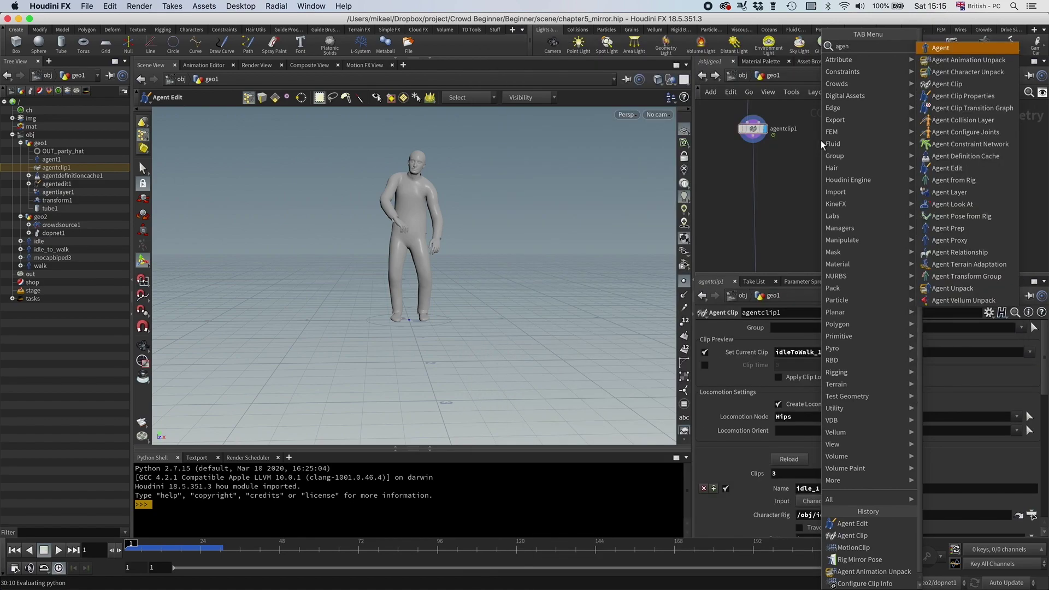
text(tedit)
key(Return)
click(821, 140)
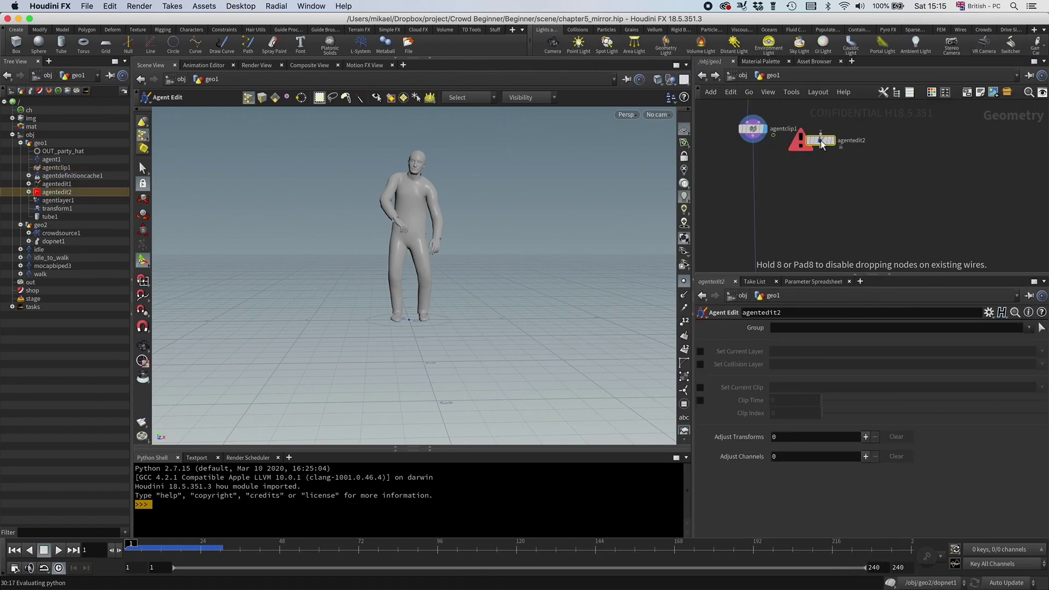
click(821, 139)
drag(821, 140, 832, 150)
click(843, 150)
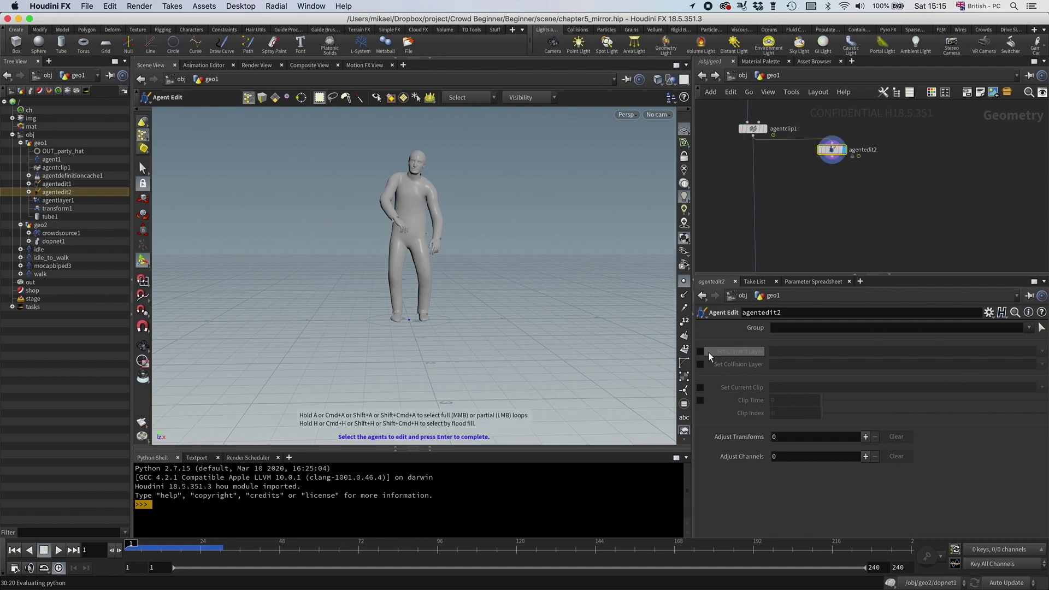
- Set the new Agent Edit node's current clip to walk_1 and preview the animation at frame 17
click(700, 388)
click(1042, 387)
click(1016, 436)
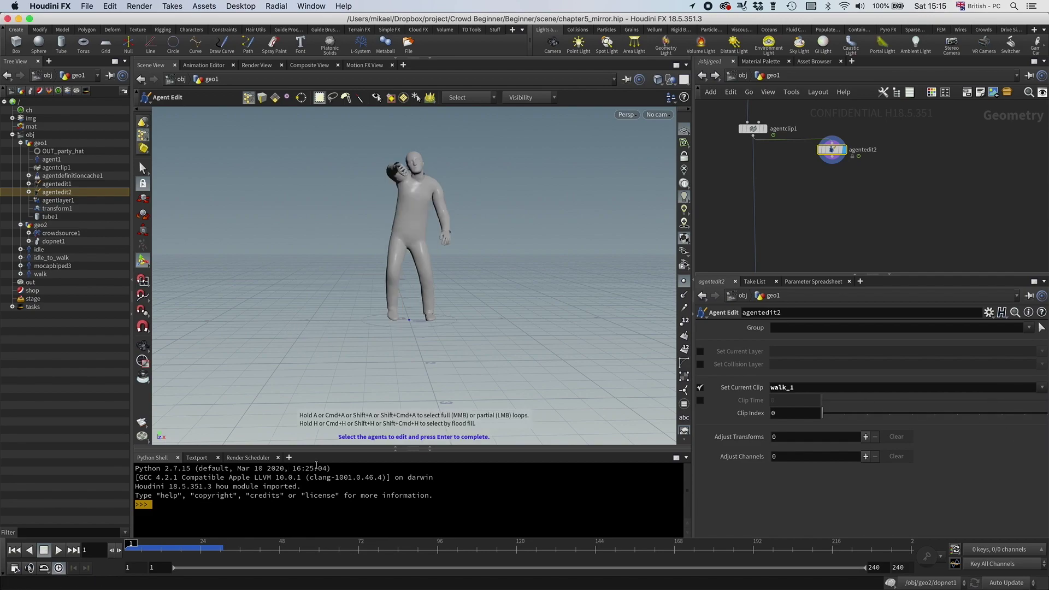
mouse_move(159, 549)
mouse_down()
mouse_move(308, 547)
mouse_move(178, 548)
mouse_up()
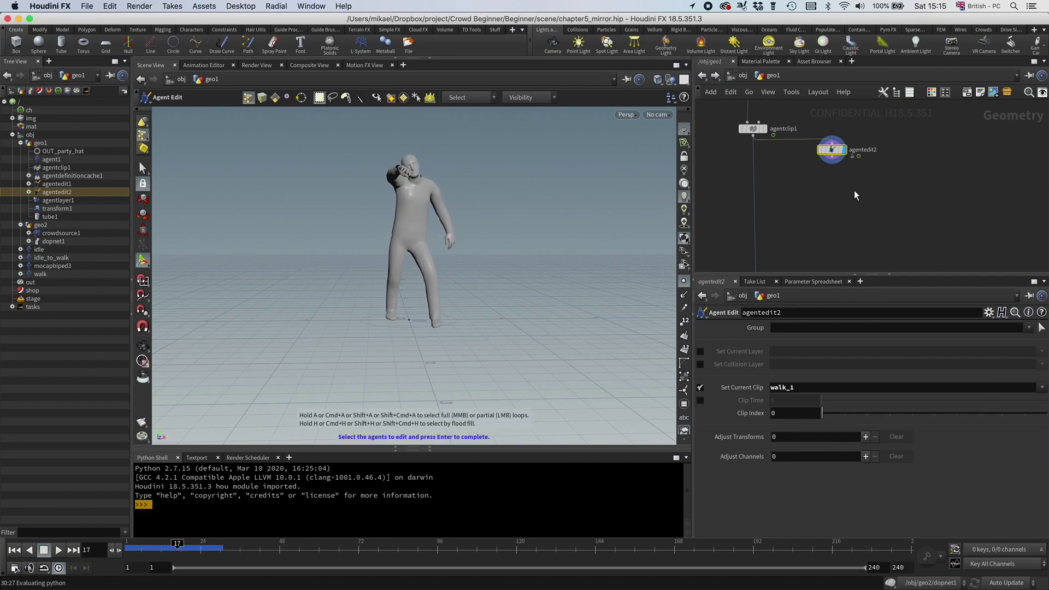
- Add an Agent Animation Unpack node below agentedit2, display it, and keep its output as Pose
key(Tab)
text(agentan)
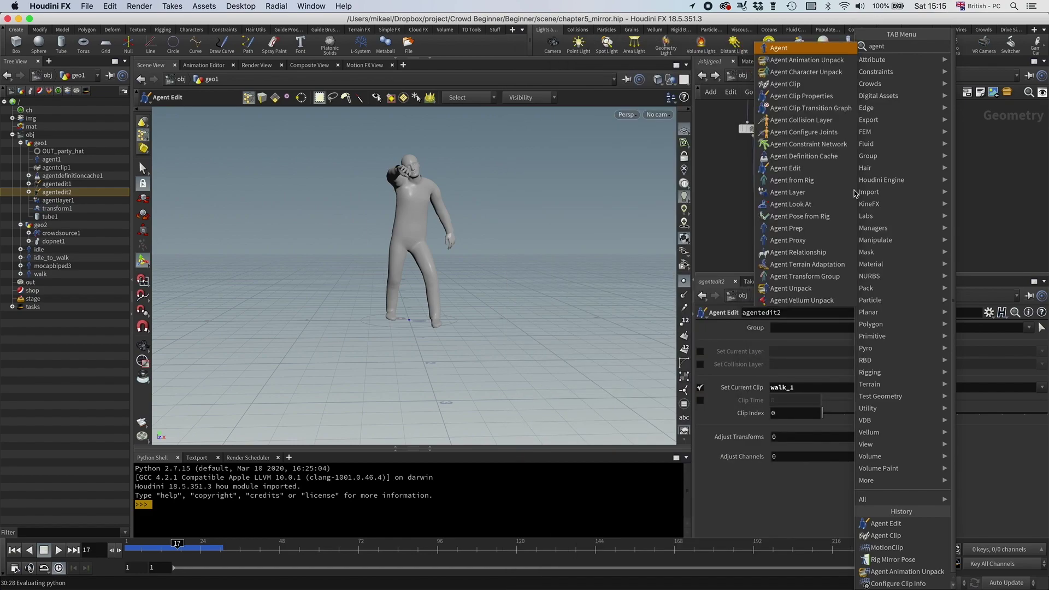
key(Return)
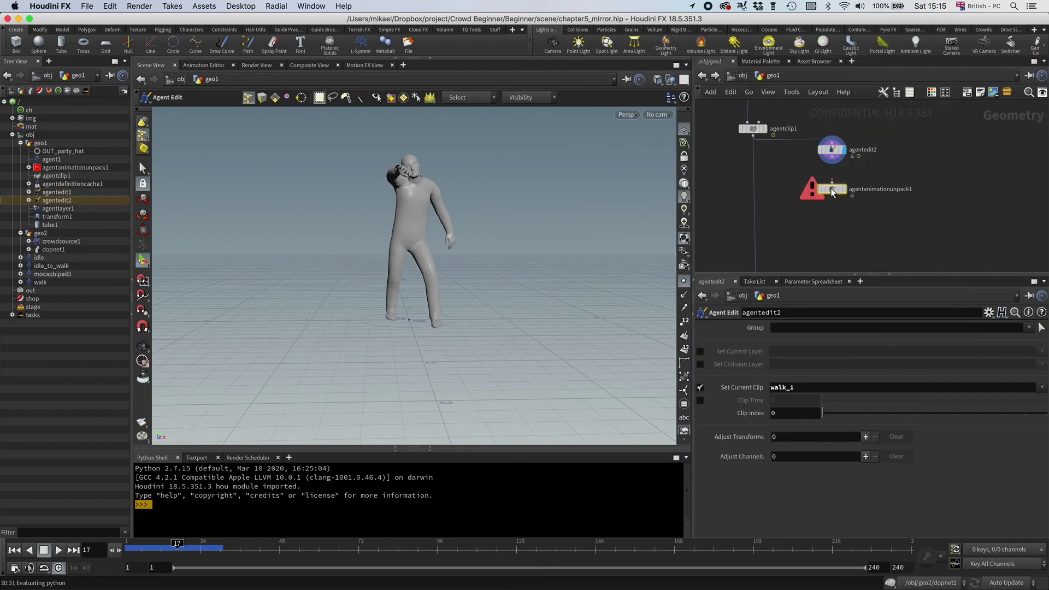
click(830, 189)
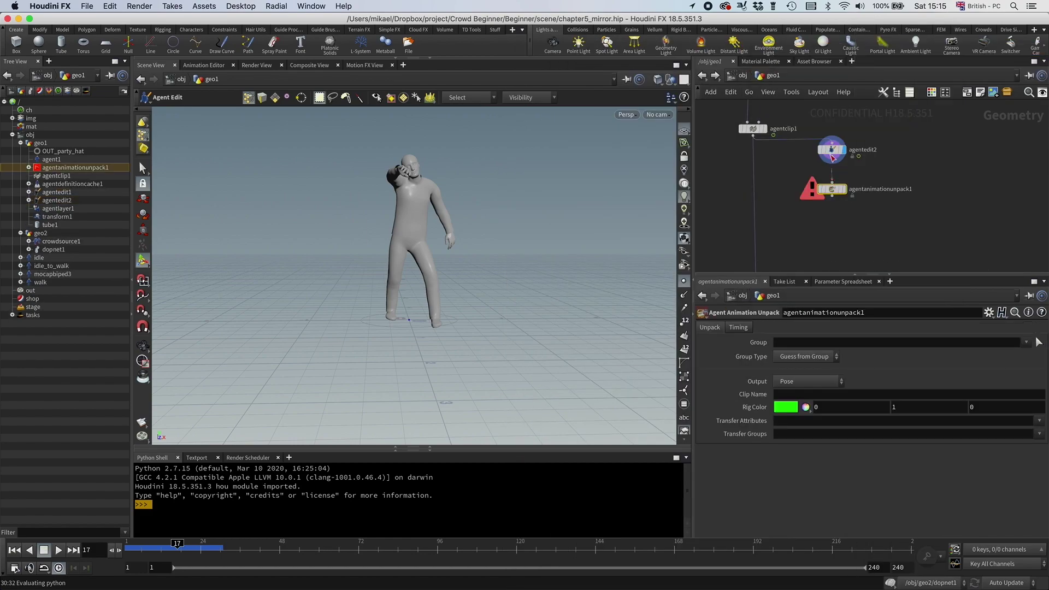
click(785, 381)
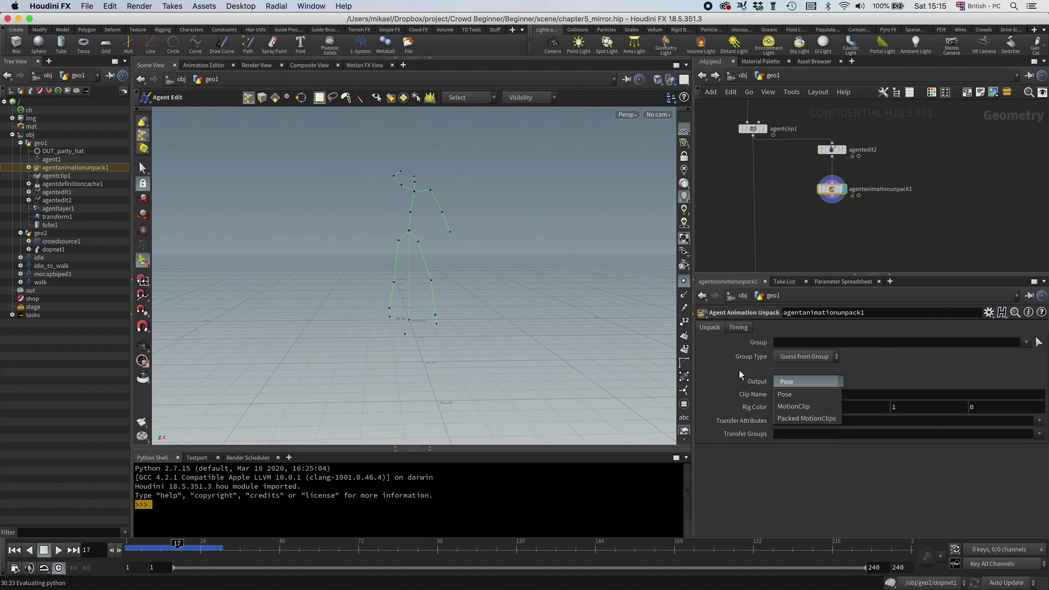
click(785, 394)
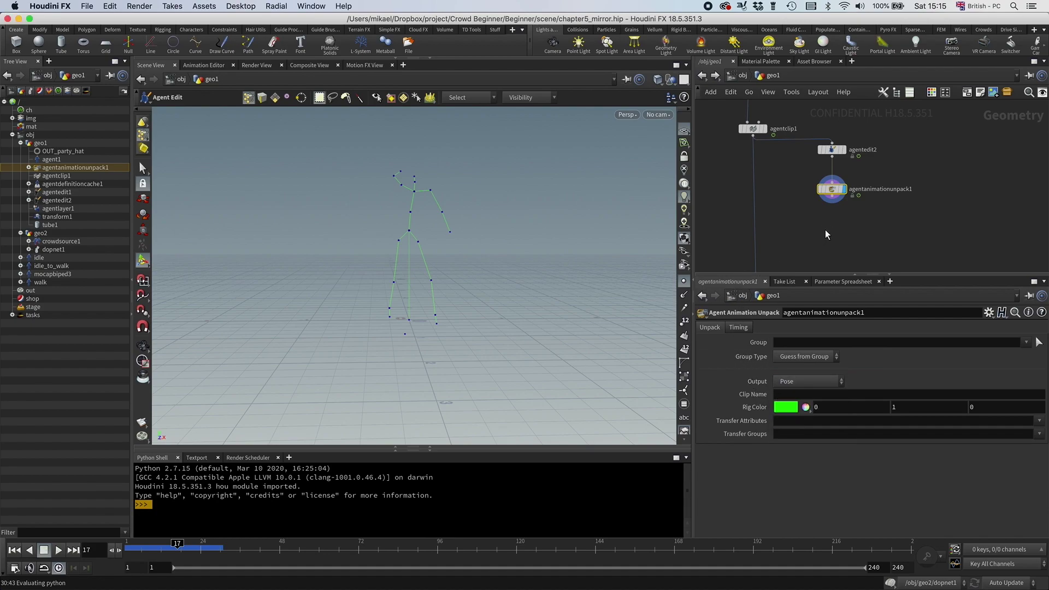
- Add a Rig Mirror Pose node after agentanimationunpack1 and compare the displayed skeleton before and after mirroring
middle_drag(825, 231, 826, 216)
key(Tab)
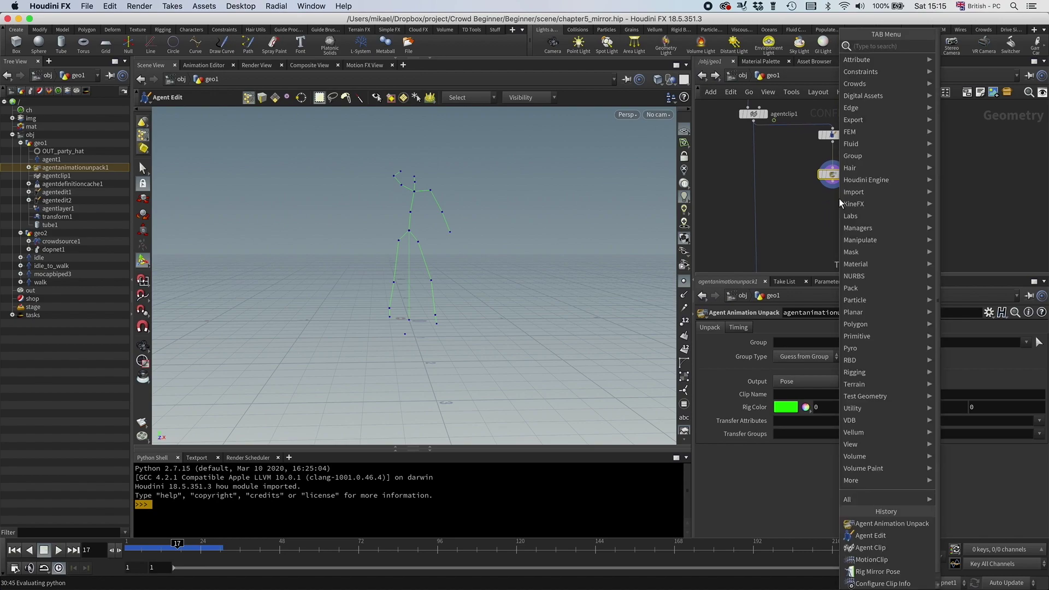
text(rig mirr)
key(Return)
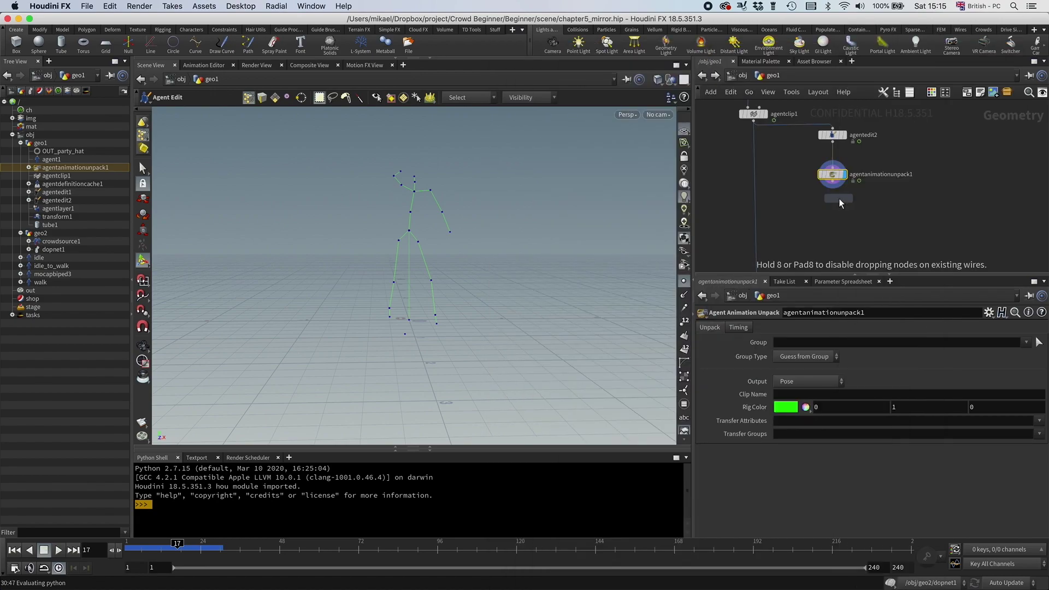
click(834, 206)
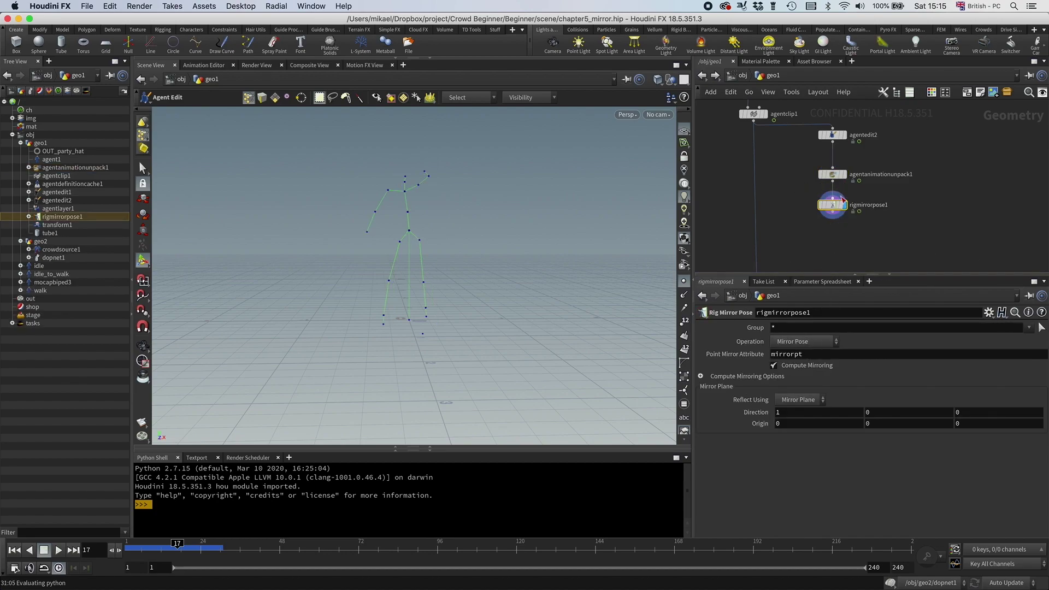
click(844, 175)
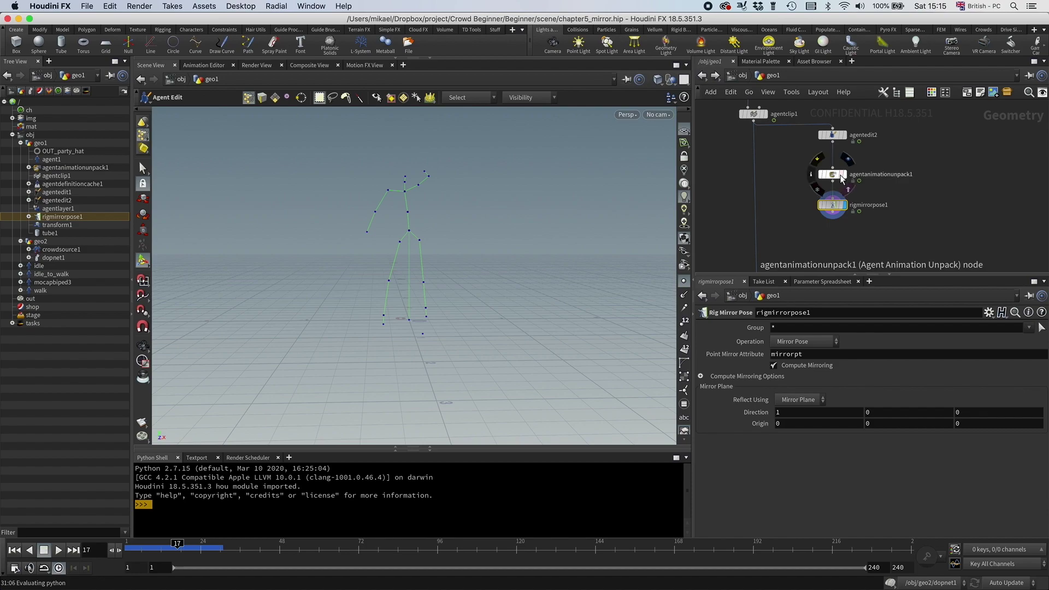
click(844, 205)
- Add a MotionClip node after rigmirrorpose1 and display the resulting motion
scroll(855, 205, down, 2)
key(Tab)
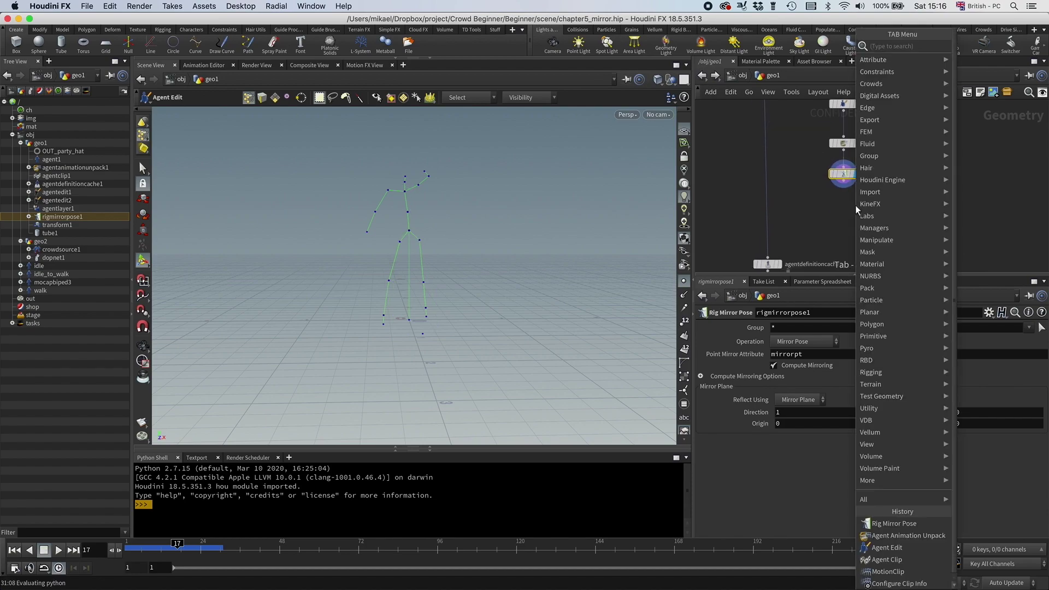
text(motion)
key(Return)
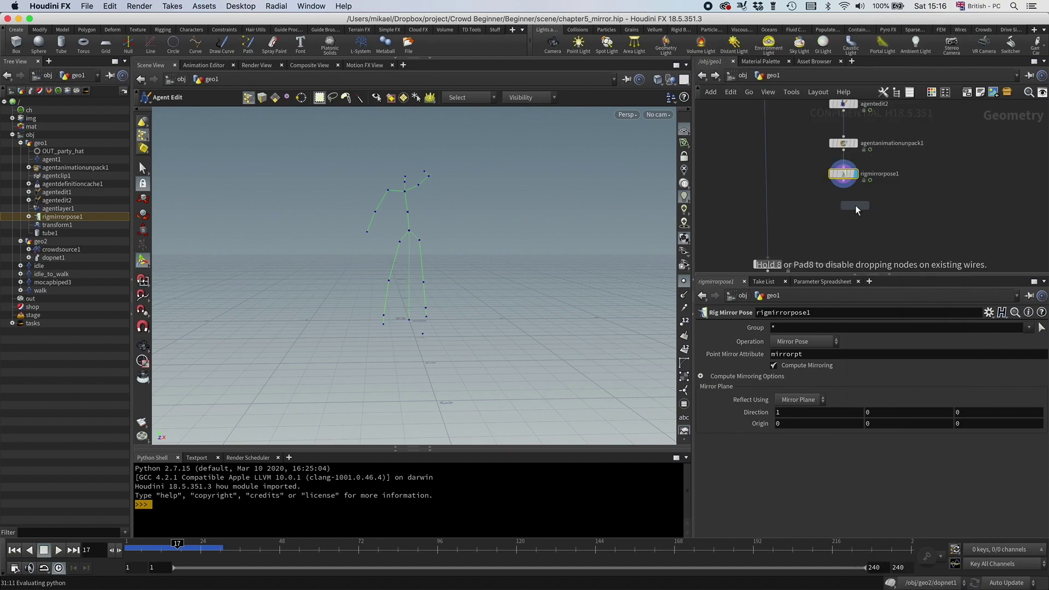
click(836, 219)
click(846, 220)
- Insert an Agent Clip node above agentdefinitioncache1, feed motionclip1 into its second input, and display it
scroll(837, 244, down, 2)
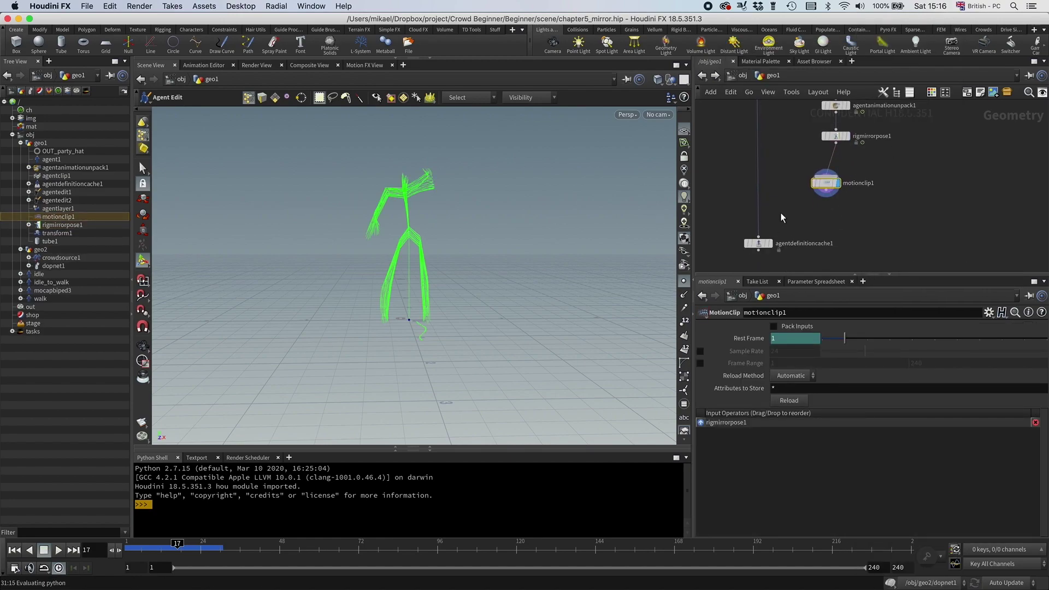
key(Tab)
text(agent)
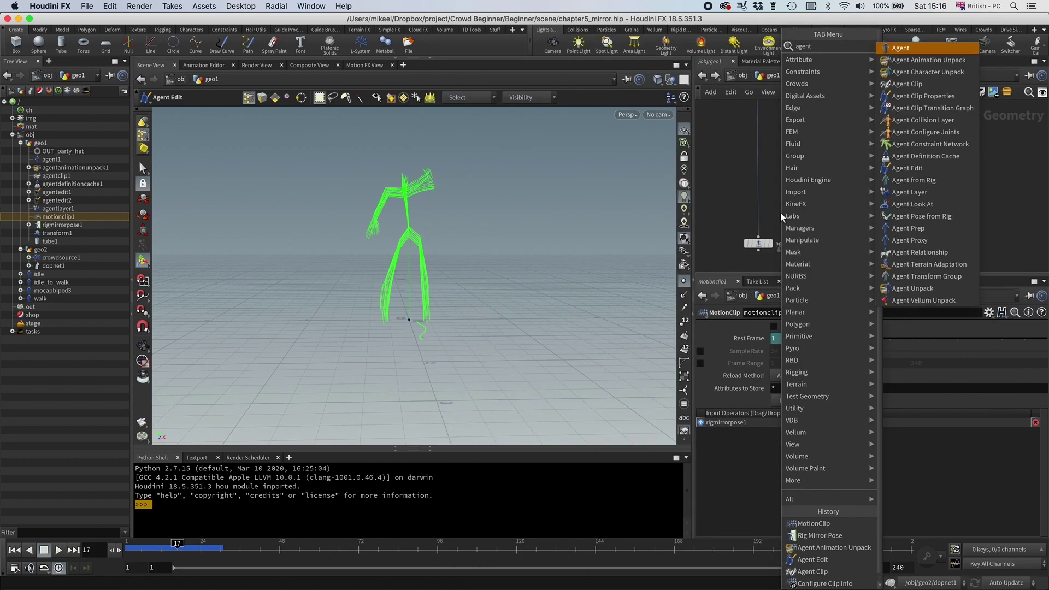
text( c)
key(Return)
click(781, 213)
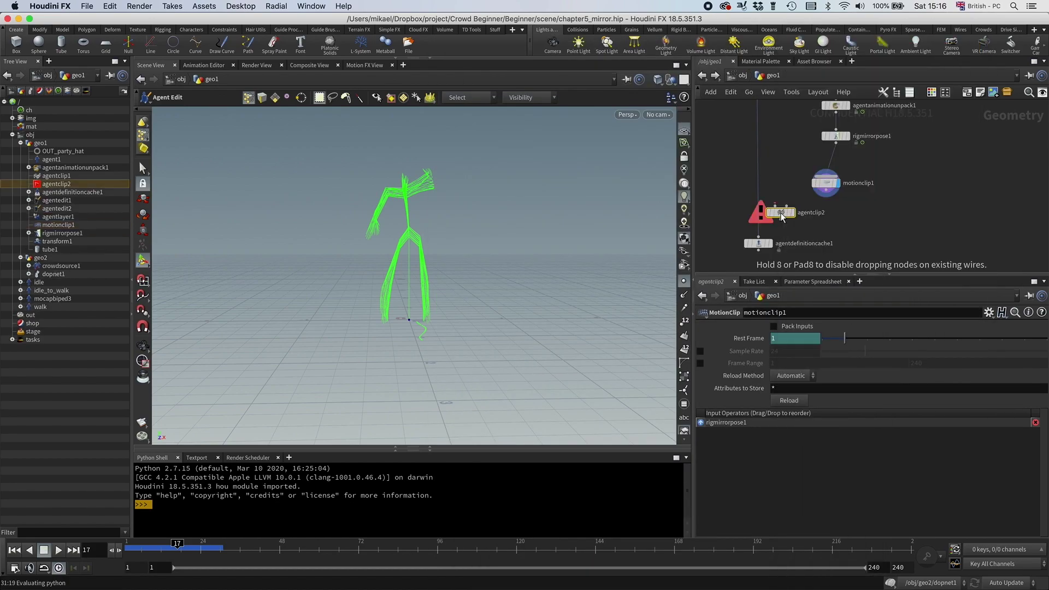
click(781, 212)
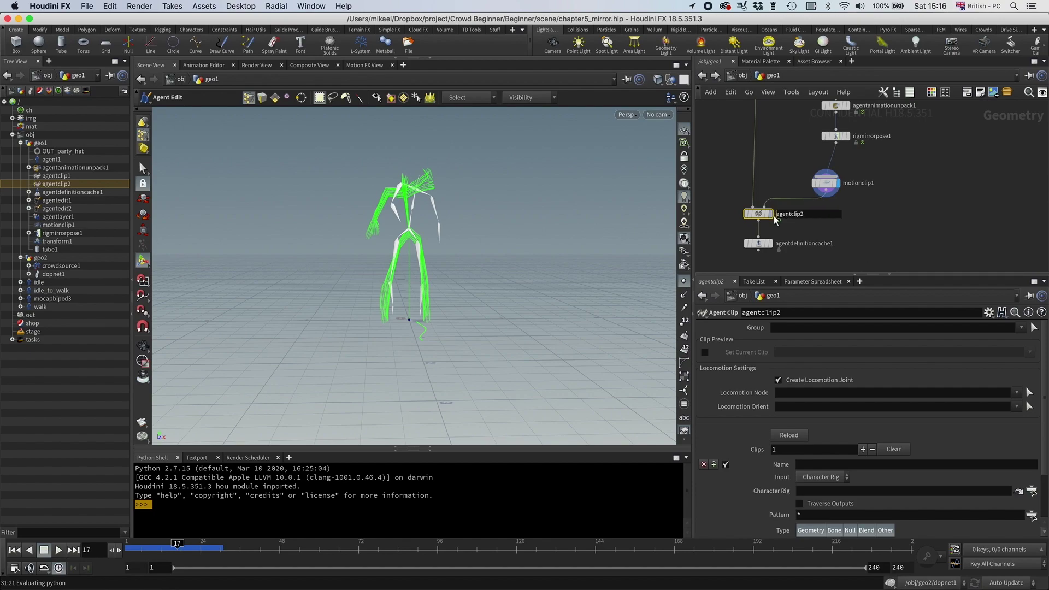
click(771, 214)
- Set agentclip2's clip input to MotionClip and name the clip mirror
click(823, 477)
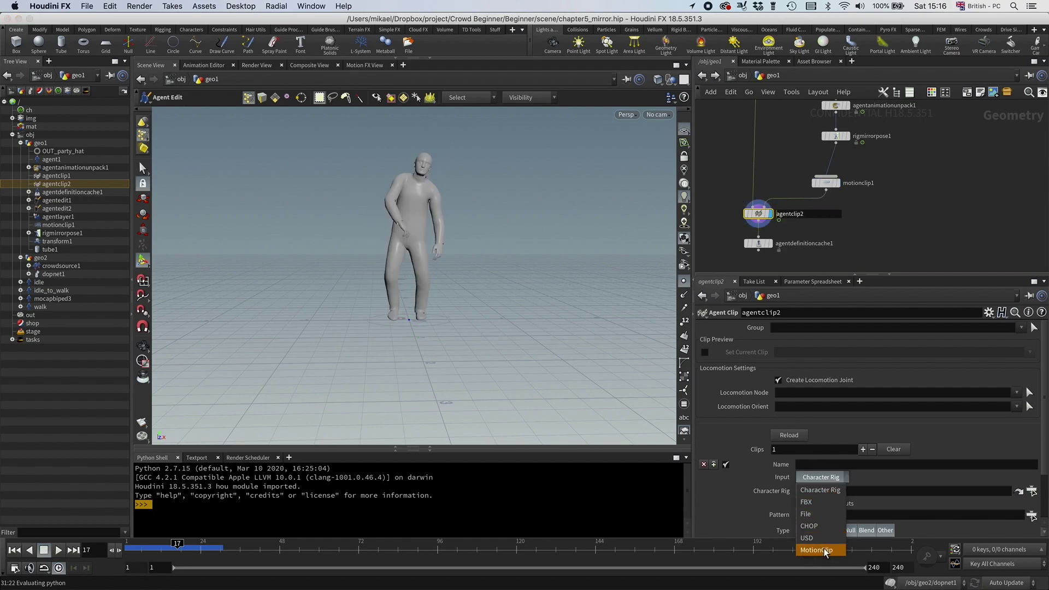
click(824, 549)
click(814, 466)
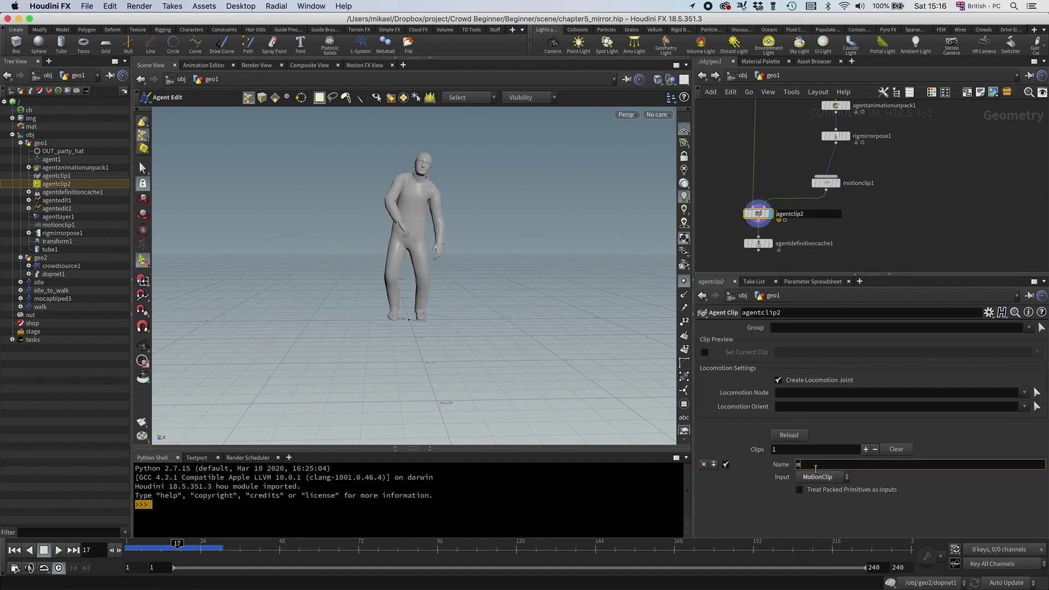
key(Return)
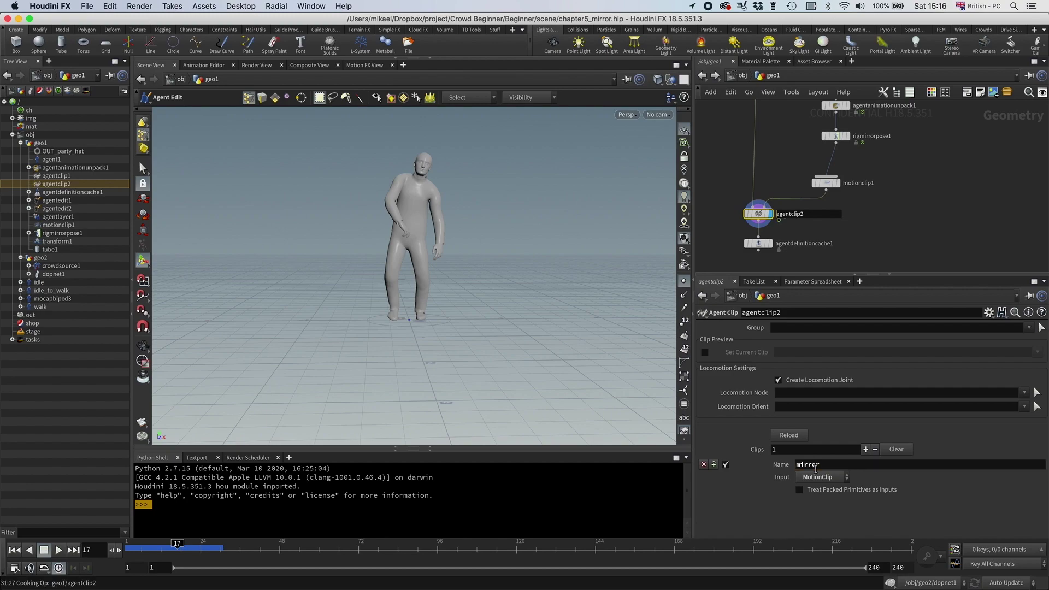
- Enable the current clip preview on agentclip2 and choose the mirror clip
click(705, 353)
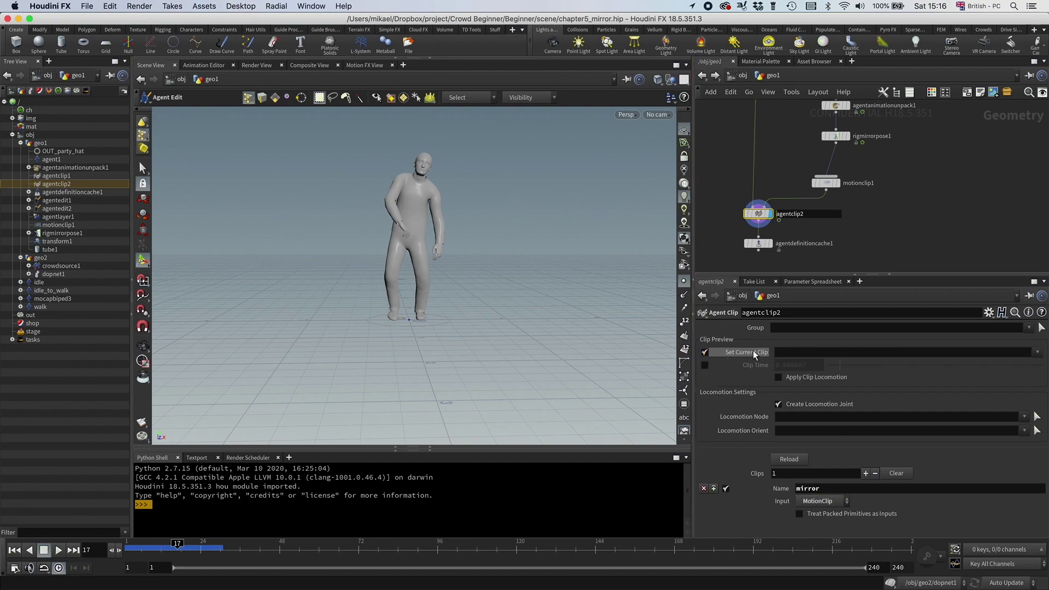
click(1036, 353)
click(1012, 390)
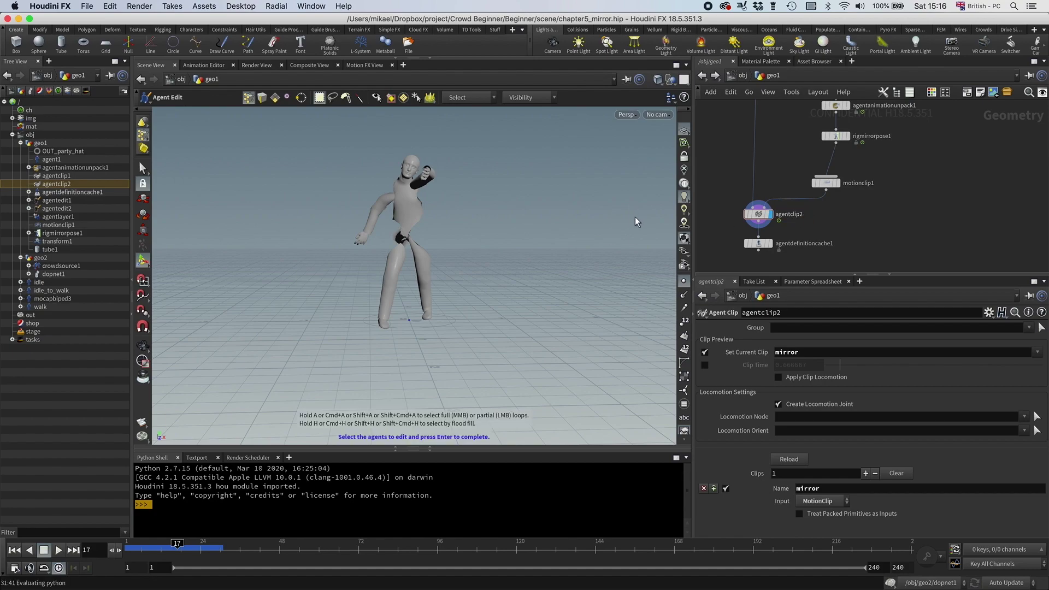
- Set the Position Threshold to 2.06 in rigmirrorpose1's compute mirroring options and return the timeline to frame 1
drag(825, 184, 833, 182)
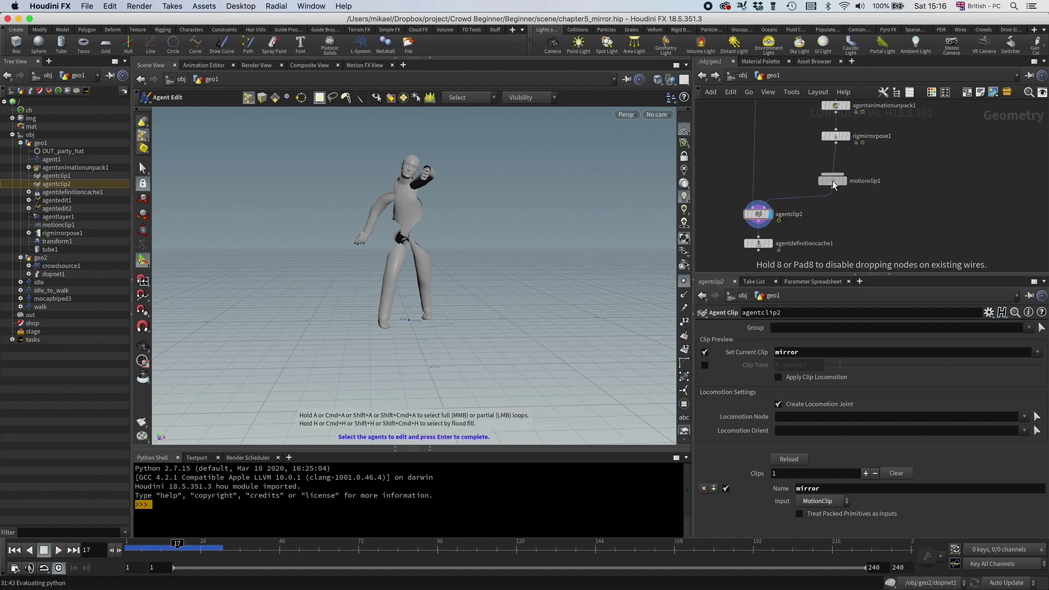
click(837, 142)
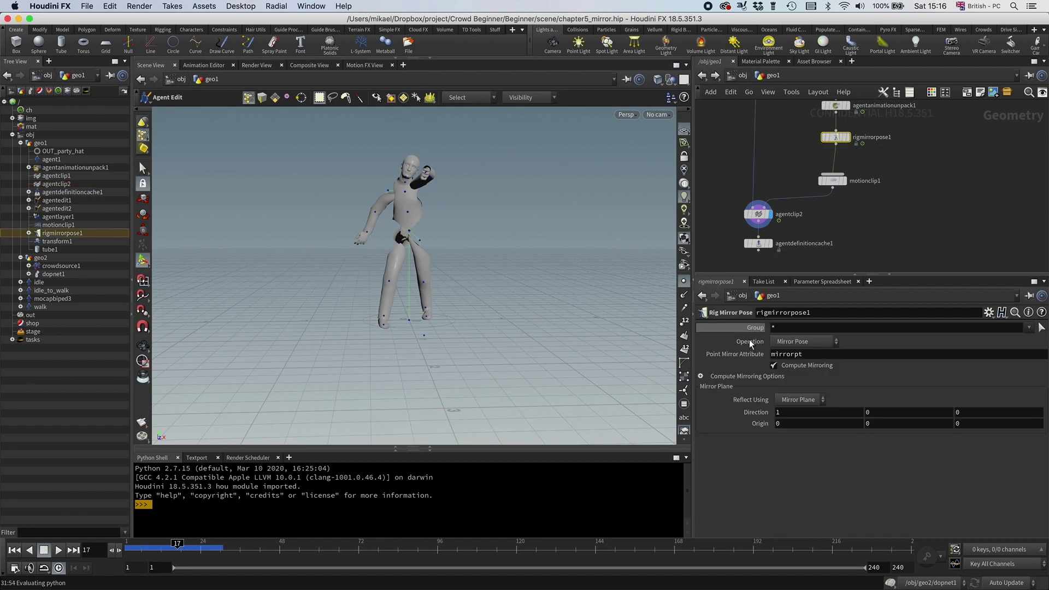
click(701, 377)
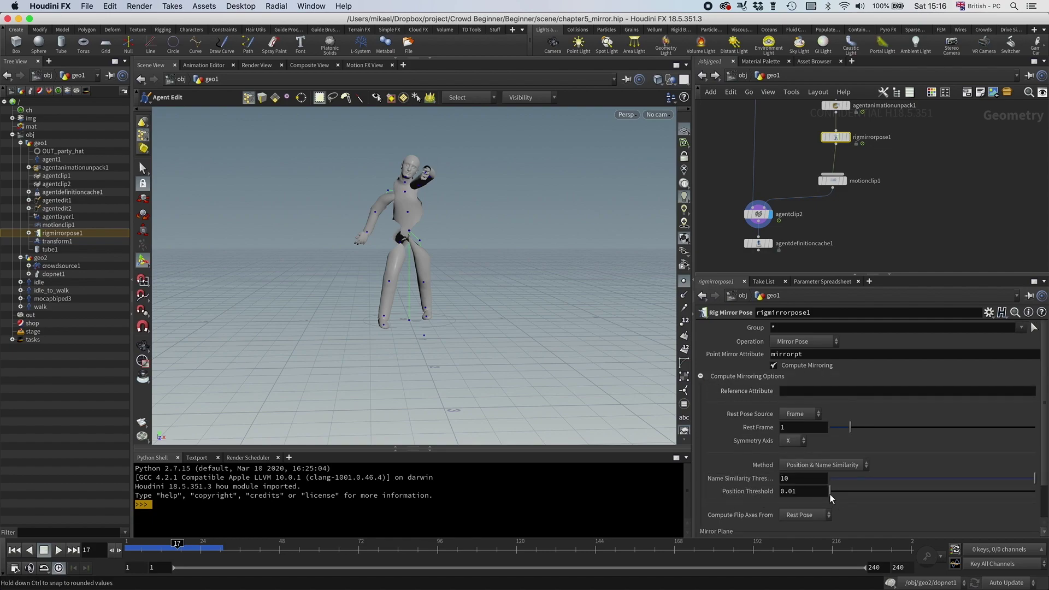
drag(834, 493, 846, 486)
drag(177, 547, 104, 568)
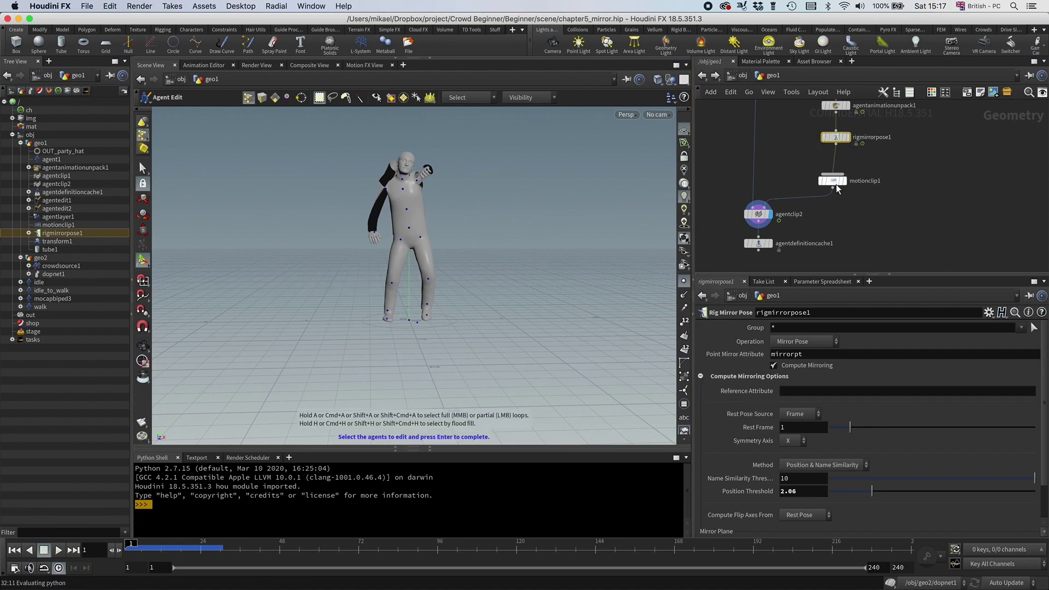
- Align motionclip1 beneath rigmirrorpose1 and set the mirror pose's Rest Frame to 4.35
drag(832, 181, 836, 180)
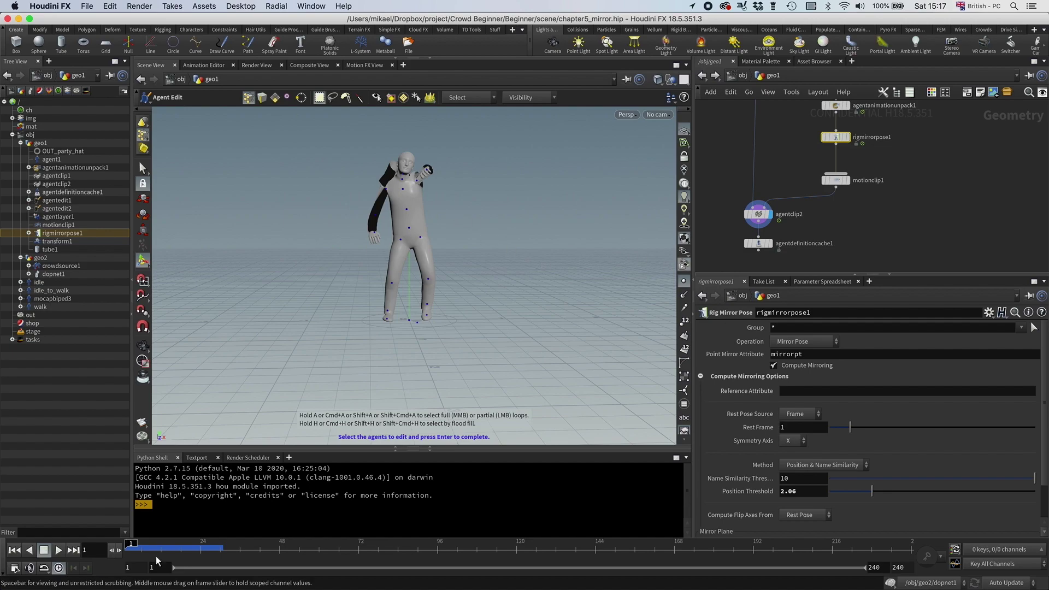
mouse_move(373, 267)
alt+mouse_down()
mouse_move(370, 276)
mouse_move(362, 270)
alt+mouse_up()
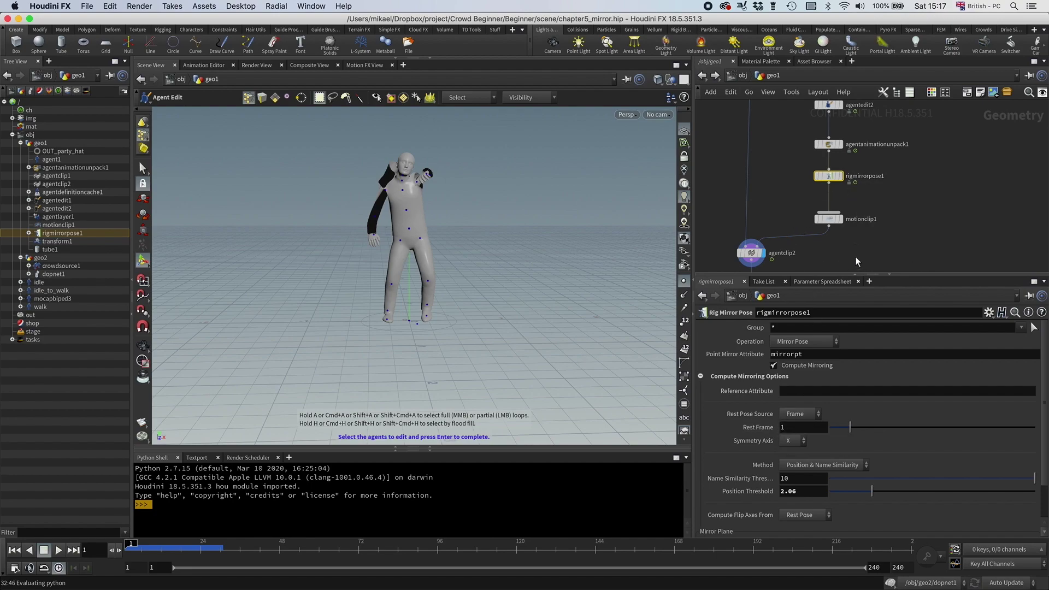
scroll(896, 186, down, 2)
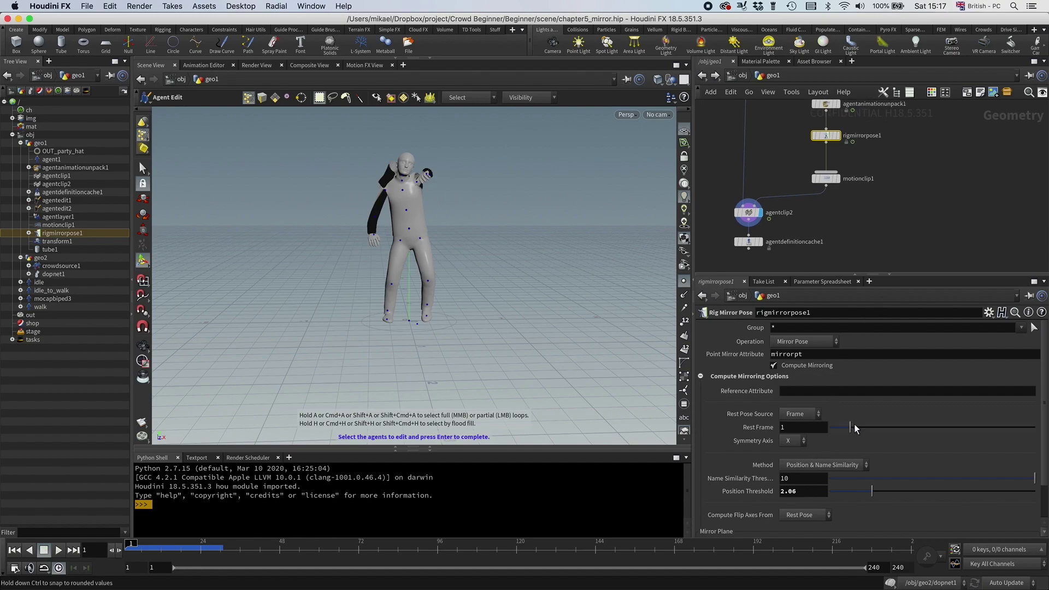
drag(853, 427, 919, 422)
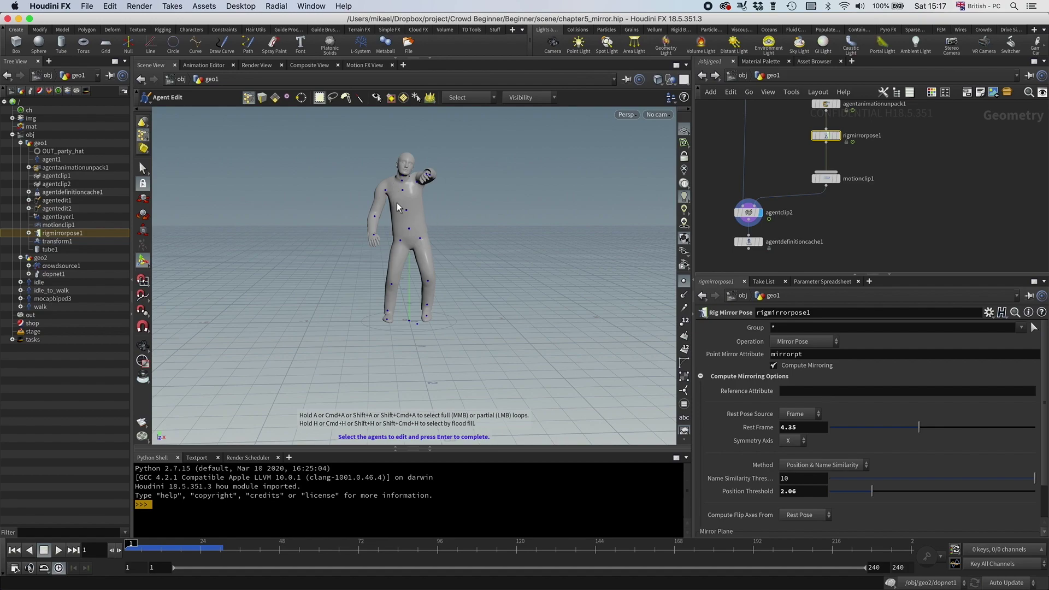
- Scrub the timeline to review the mirrored walk motion and stop at frame 25
drag(218, 549, 266, 545)
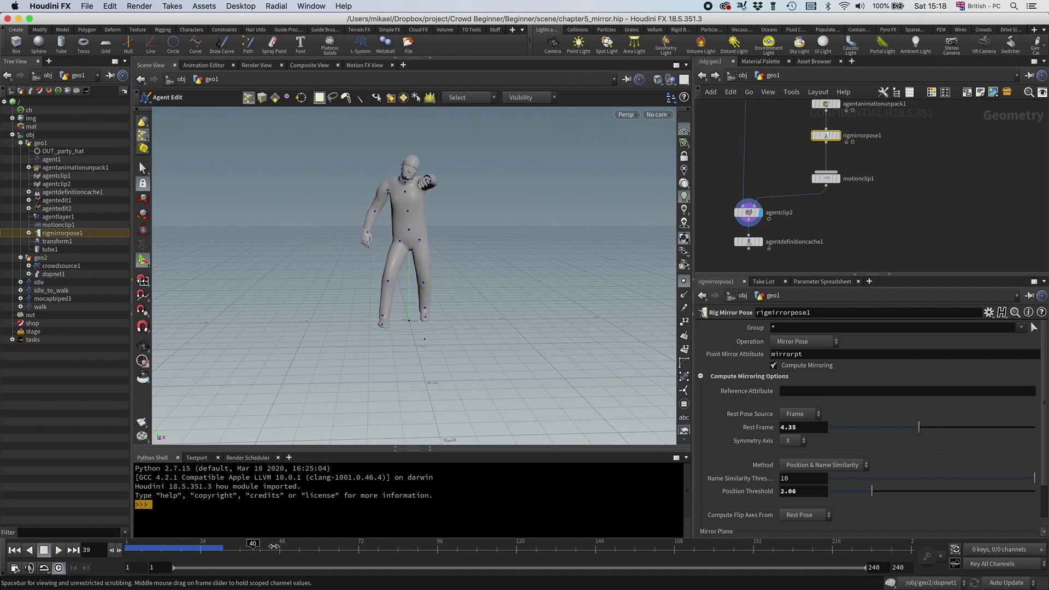
click(203, 544)
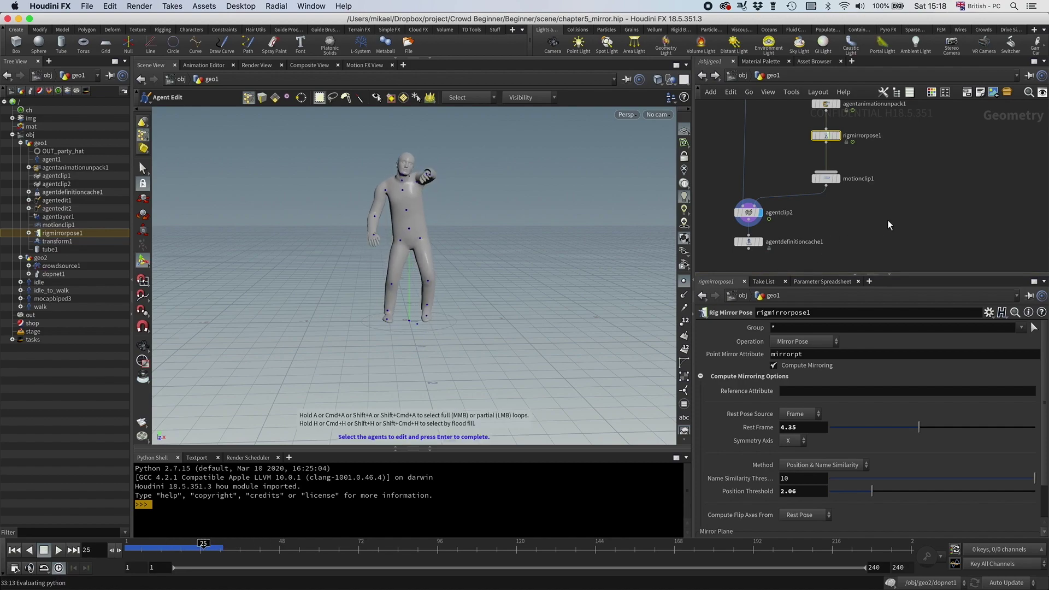
- Duplicate the agentedit2, agentanimationunpack1 and rigmirrorpose1 chain and set the copied agent edit's current clip to idle_1
scroll(876, 216, down, 3)
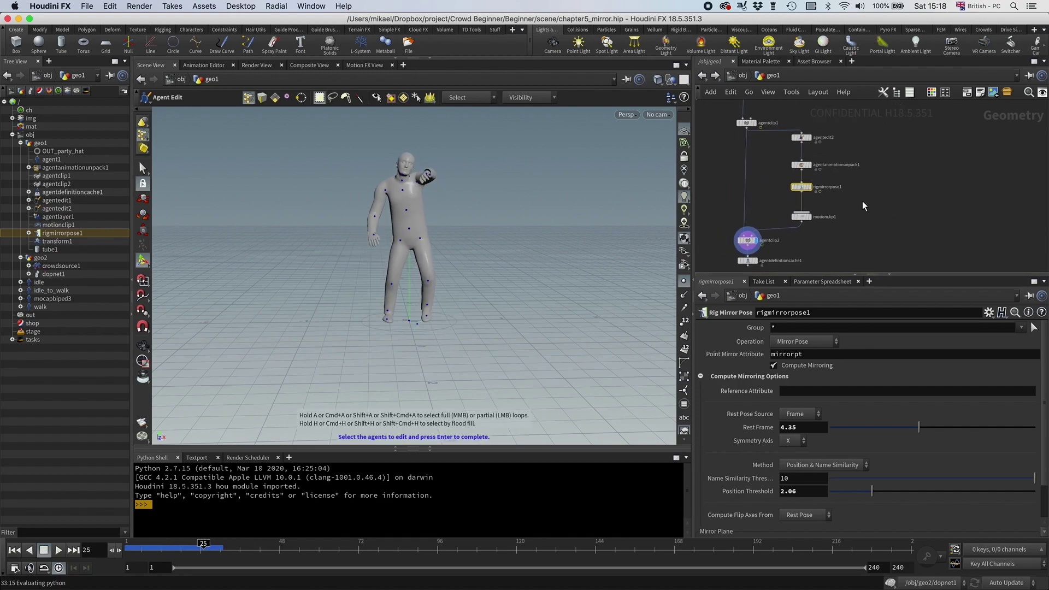
drag(867, 206, 787, 131)
key(super+c)
key(super+v)
click(876, 138)
click(973, 388)
click(1043, 388)
click(1031, 414)
- Rewire motionclip1's input to rigmirrorpose2 in place of rigmirrorpose1
click(802, 210)
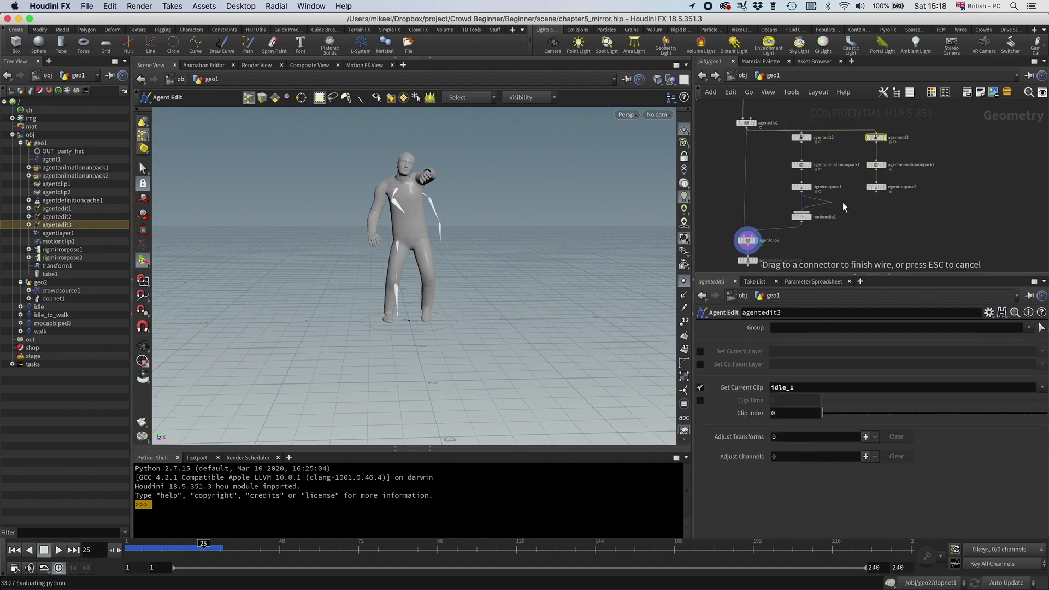
click(866, 199)
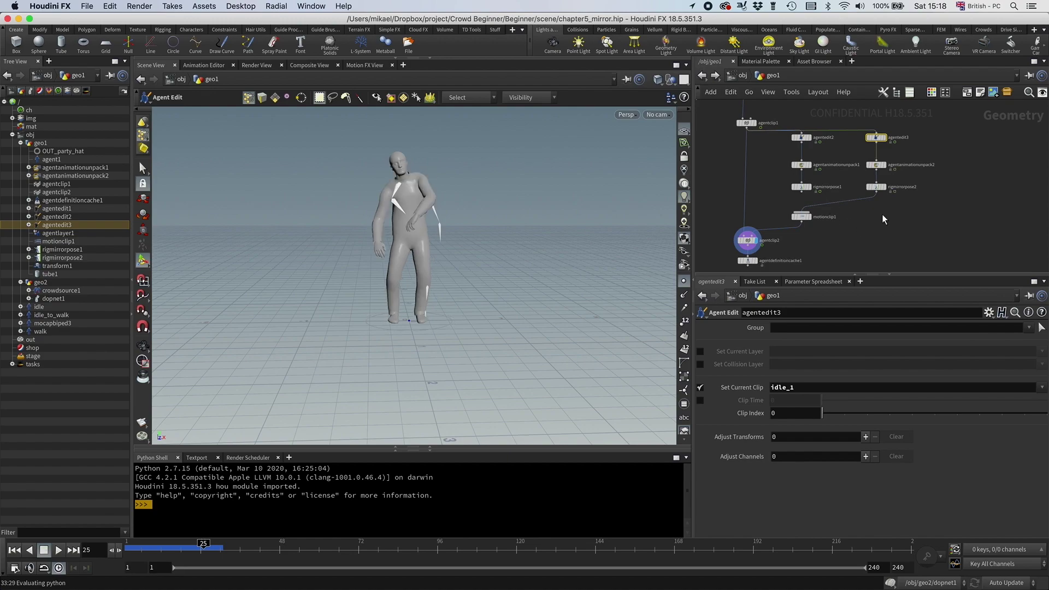
- Paste a third copy of the mirror chain beside the idle one and set its current clip to idleToWalk_1
click(873, 135)
key(super+v)
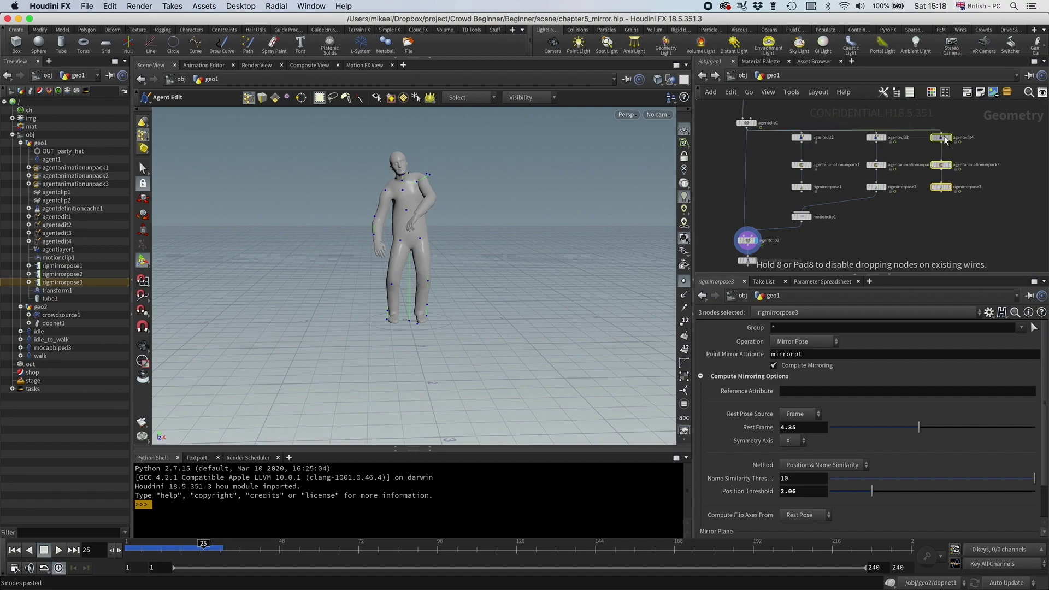
click(1042, 387)
click(1022, 399)
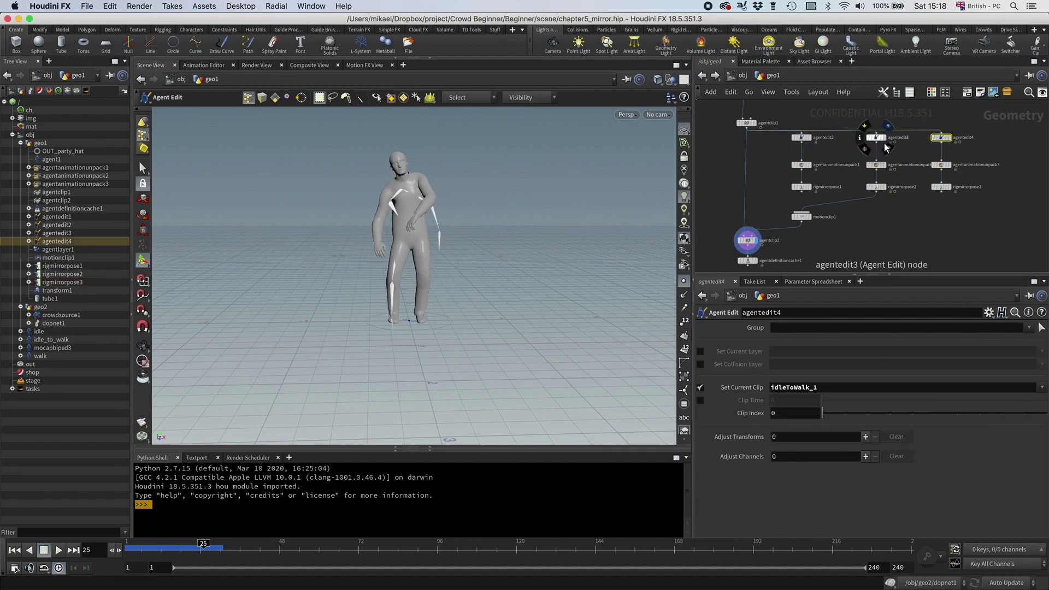
- Feed motionclip1 from rigmirrorpose3 and preview the mirrored transition on the timeline
drag(831, 202, 923, 208)
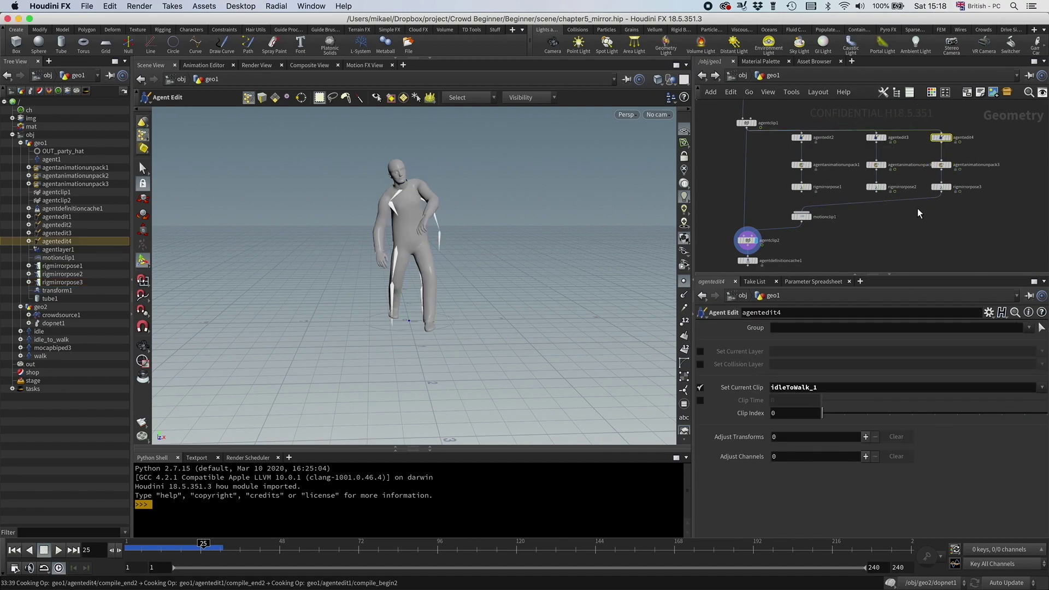
click(155, 552)
- Move motionclip1 away from agentclip2, beneath the idle mirror chain
scroll(864, 205, down, 3)
mouse_move(746, 218)
drag(799, 176, 865, 186)
middle_drag(865, 187, 869, 199)
scroll(804, 233, up, 2)
middle_drag(804, 233, 847, 234)
- Review agentclip2's clip settings and motionclip1's parameters, shifting motionclip1 slightly lower in the network
click(781, 212)
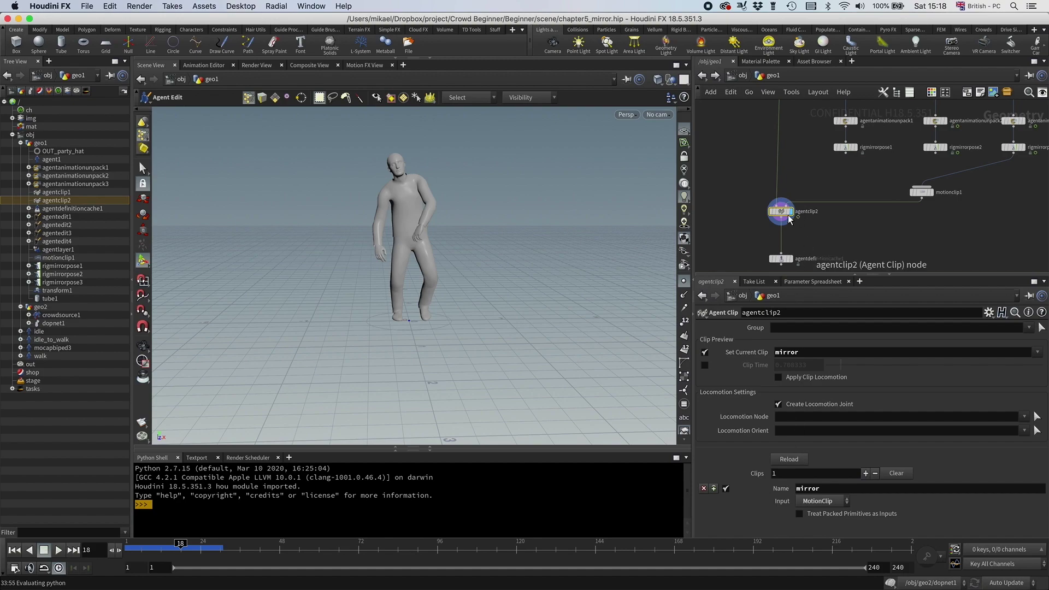
mouse_move(782, 215)
middle_drag(857, 229, 841, 238)
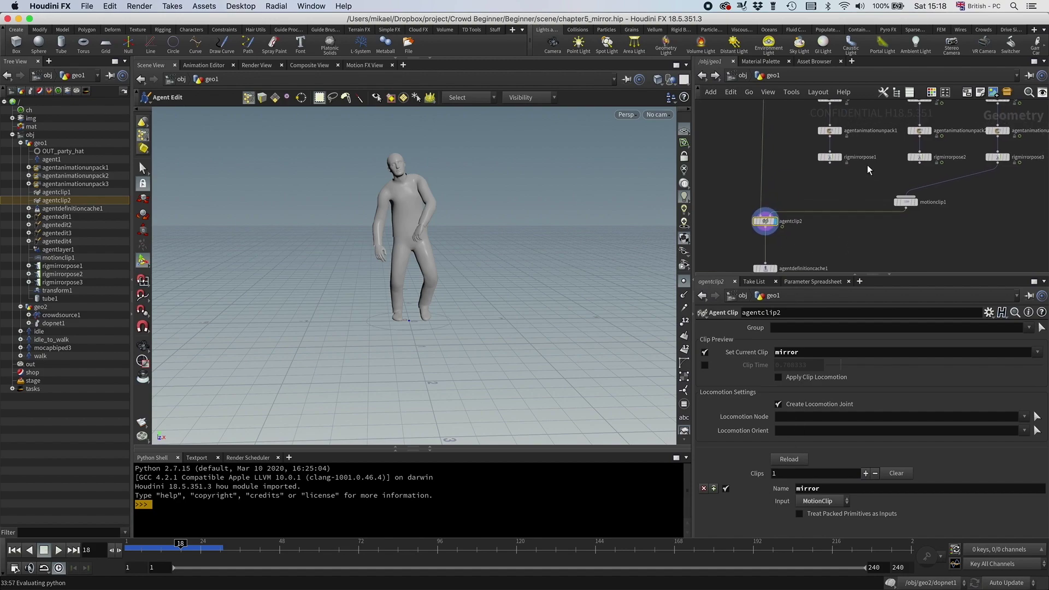
scroll(844, 250, right, 2)
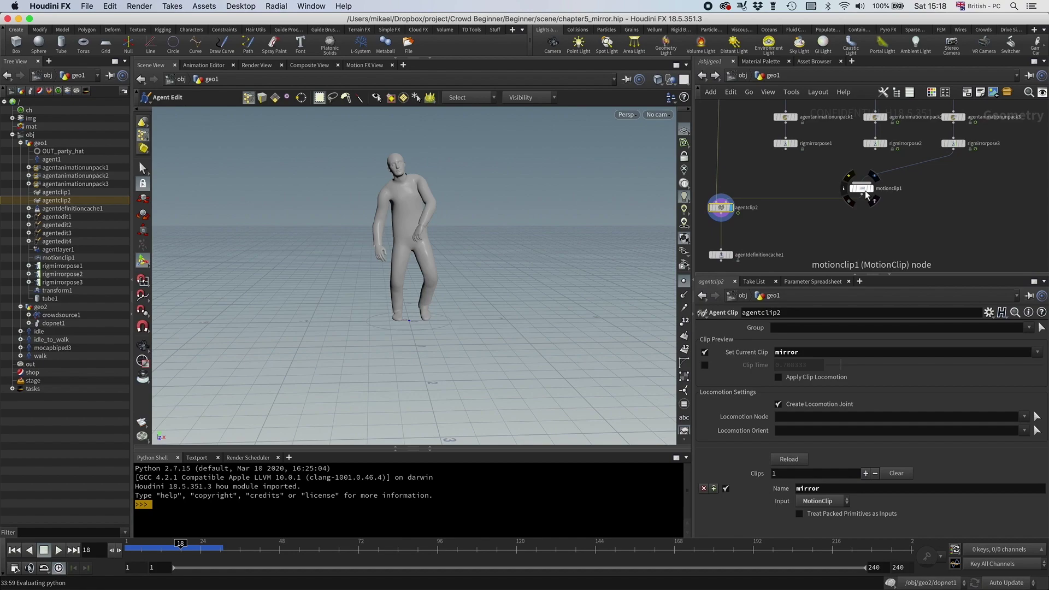
click(864, 190)
drag(862, 189, 864, 201)
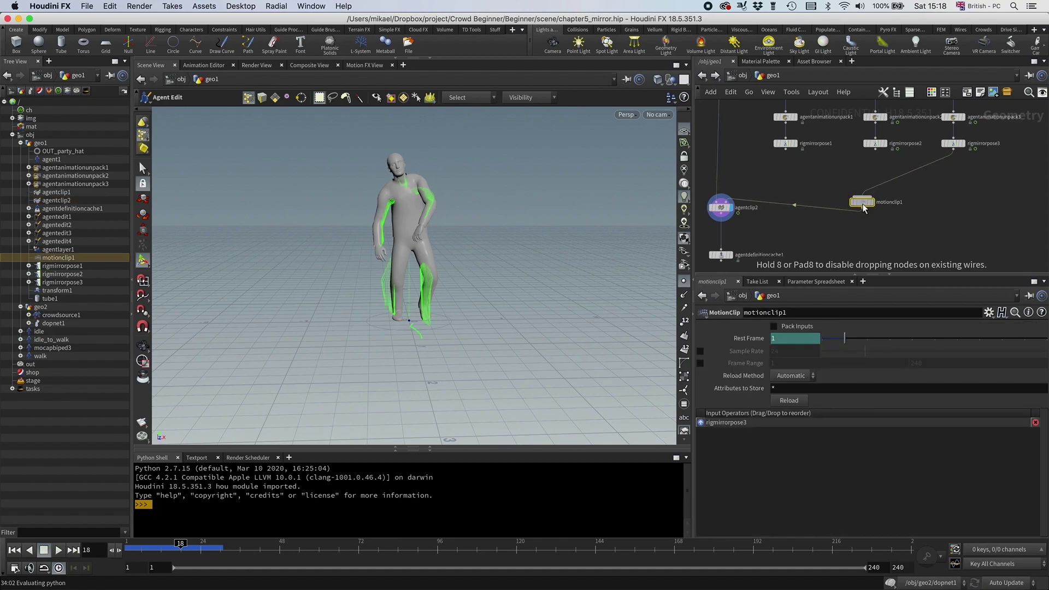
- Check which Output types agentanimationunpack1 offers, keeping it on Pose
scroll(770, 247, up, 4)
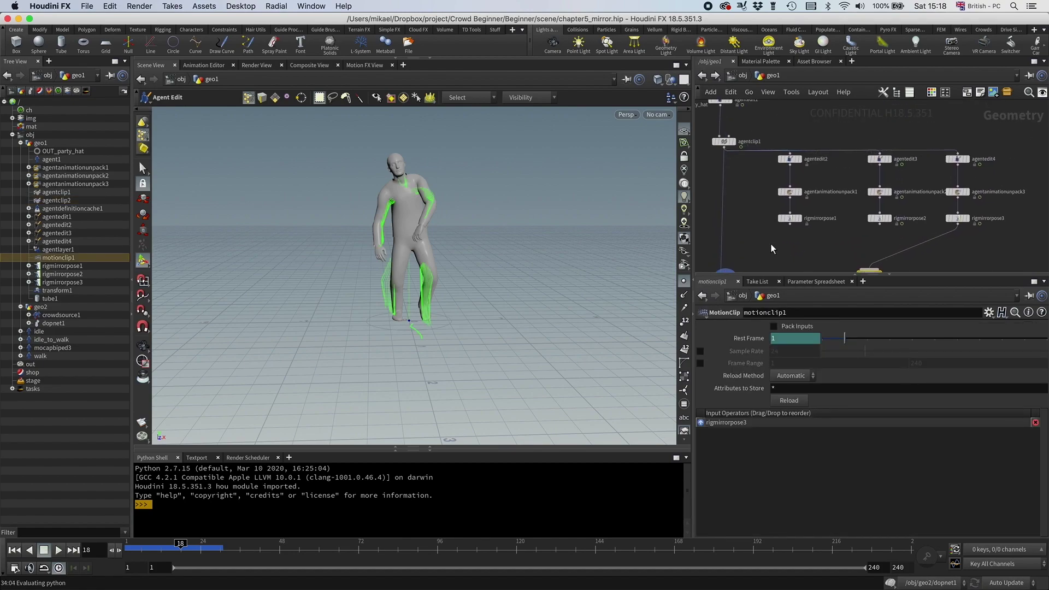
click(785, 195)
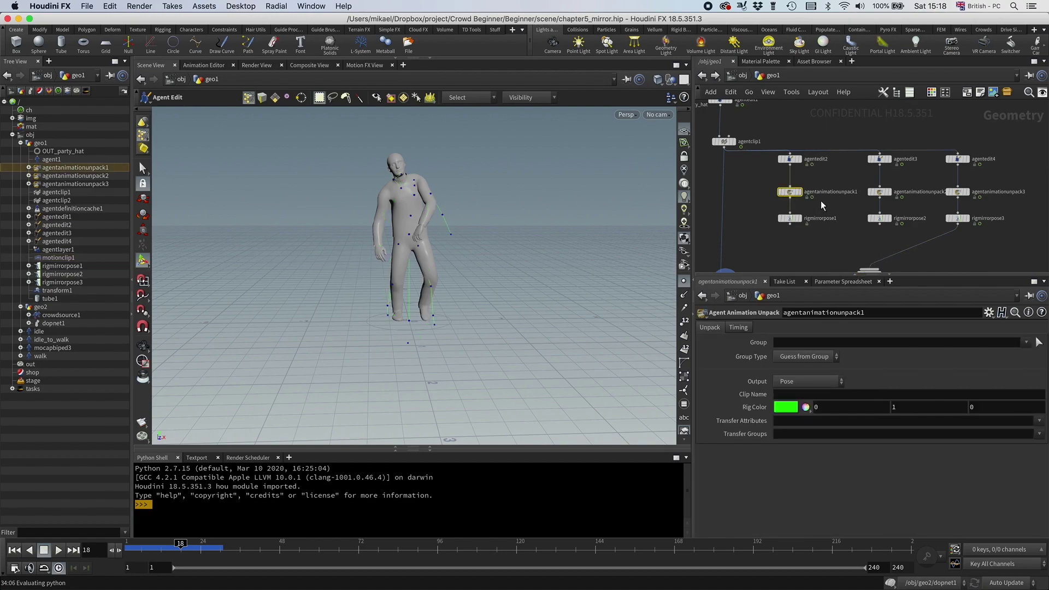
click(807, 382)
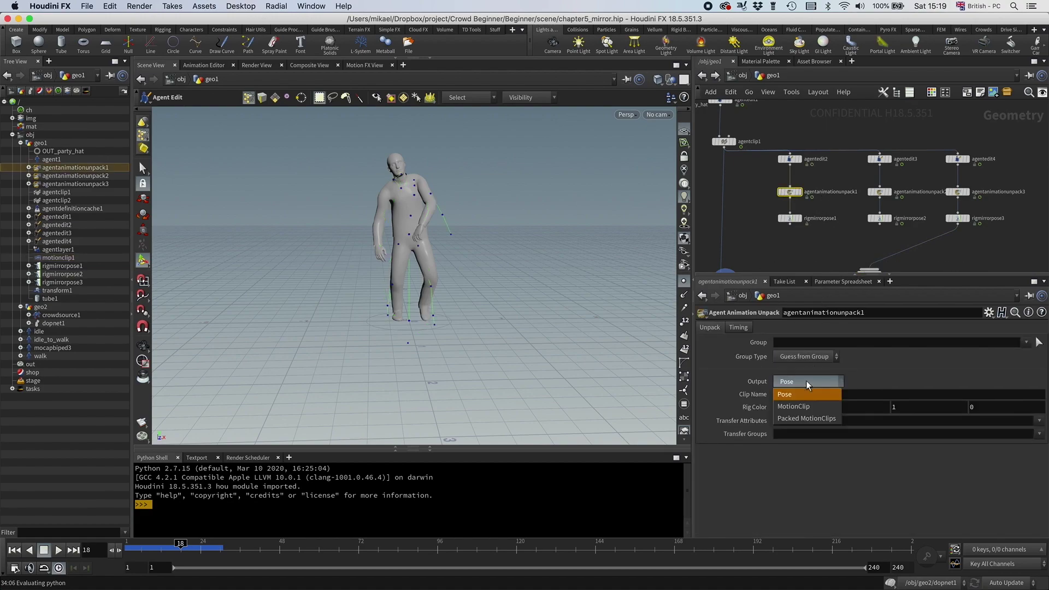
click(807, 381)
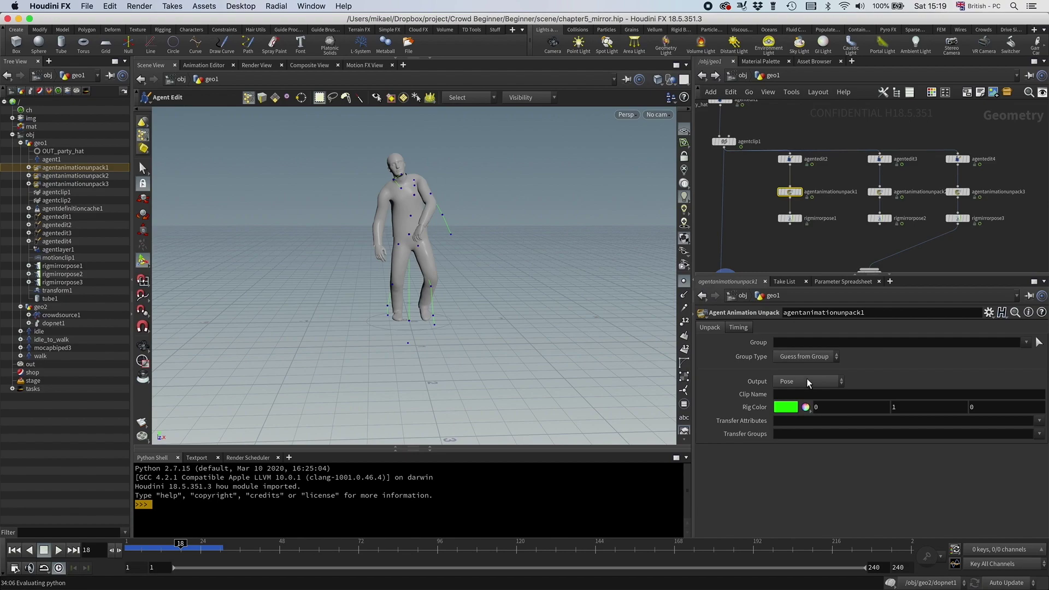
- Inspect the point and primitive attributes of motionclip1 in its geometry spreadsheet and close the spreadsheet
scroll(797, 213, down, 1)
scroll(797, 216, down, 5)
click(858, 214)
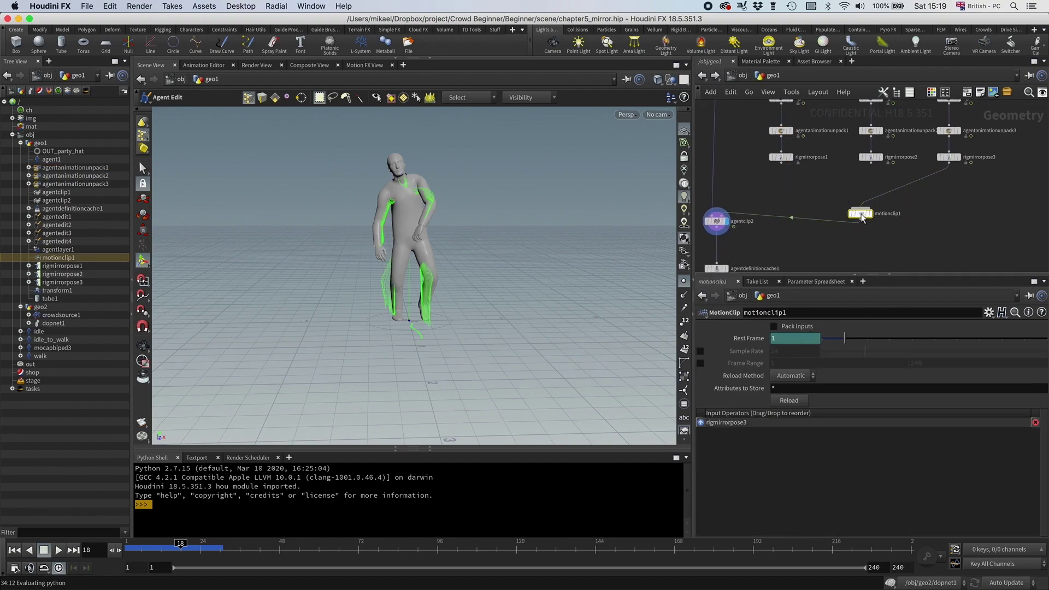
right_click(861, 215)
click(881, 277)
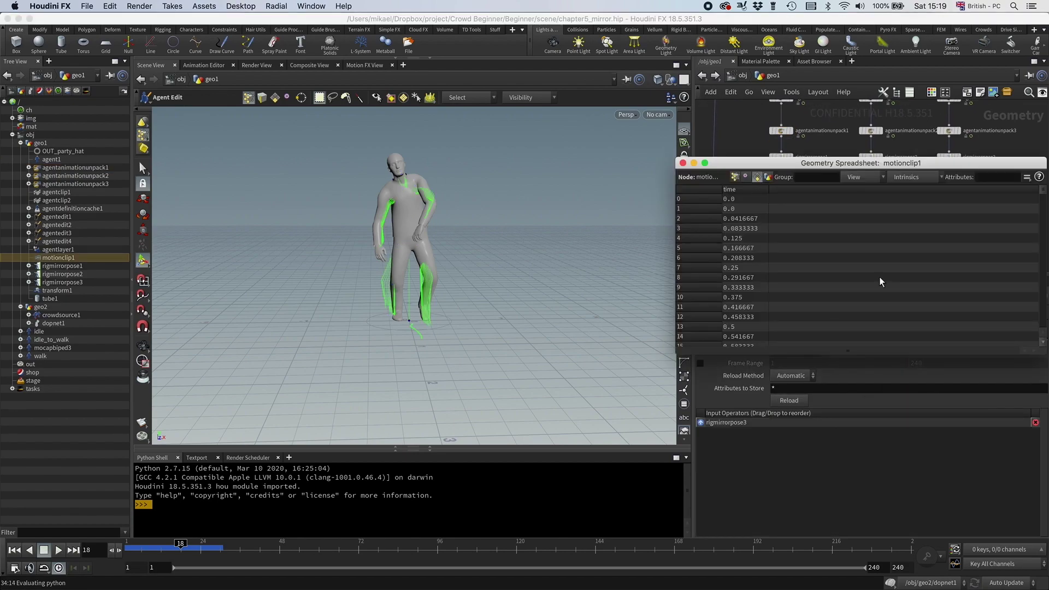
click(735, 177)
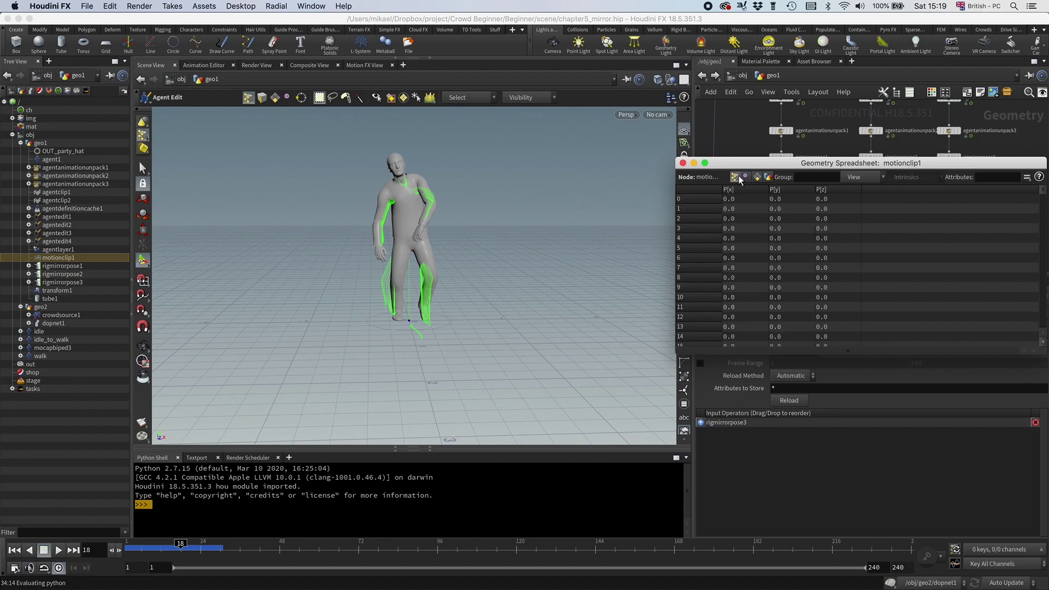
click(758, 176)
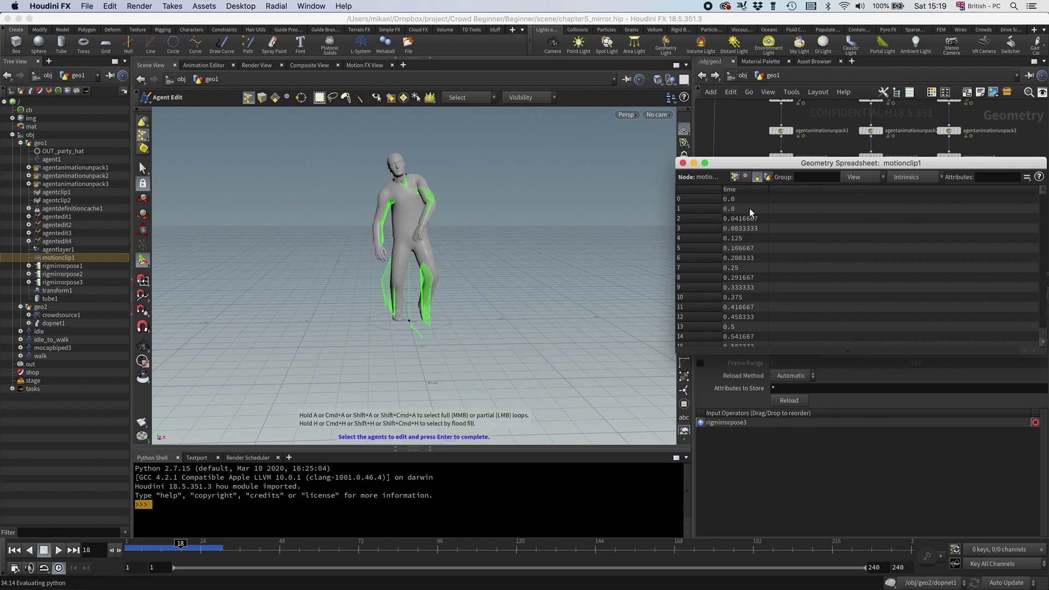
click(735, 257)
click(683, 163)
mouse_move(872, 232)
middle_down()
mouse_move(867, 219)
mouse_move(884, 220)
mouse_move(868, 221)
middle_up()
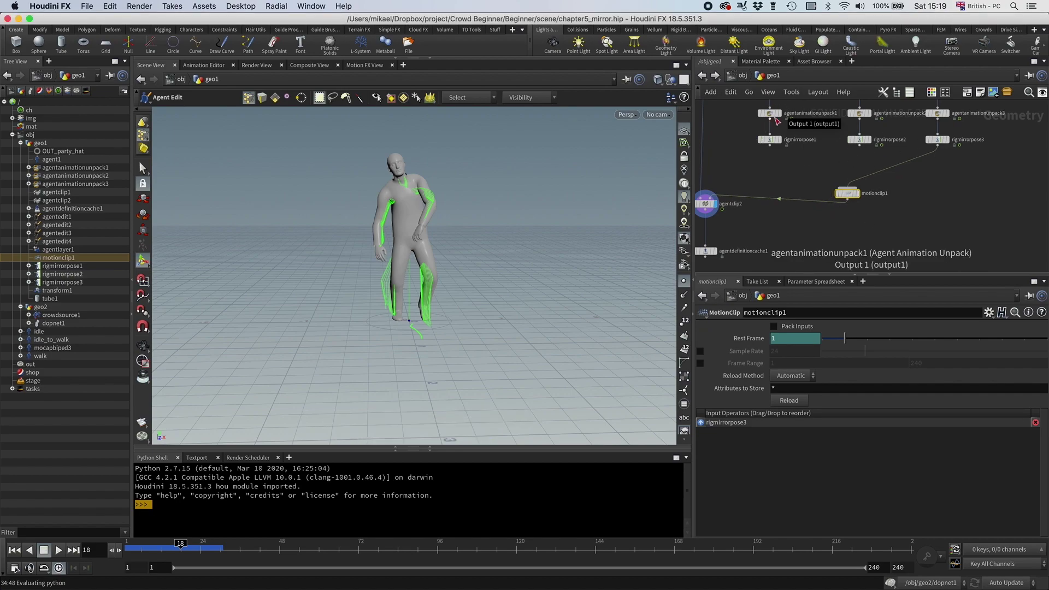
- Cut the wire between motionclip1 and agentclip2
click(706, 204)
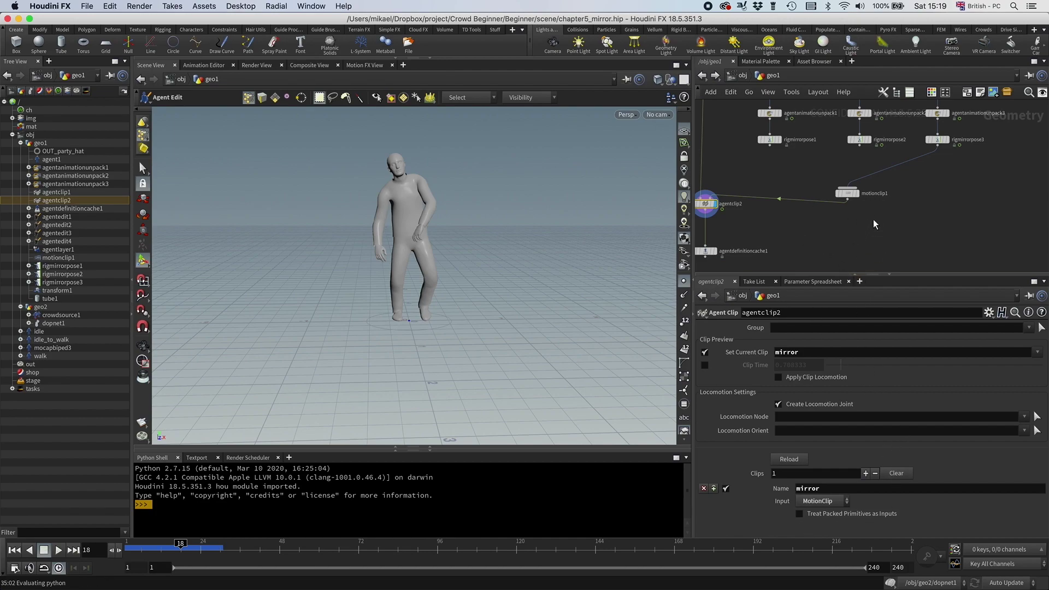
middle_drag(871, 224, 874, 241)
middle_drag(796, 177, 821, 179)
click(777, 158)
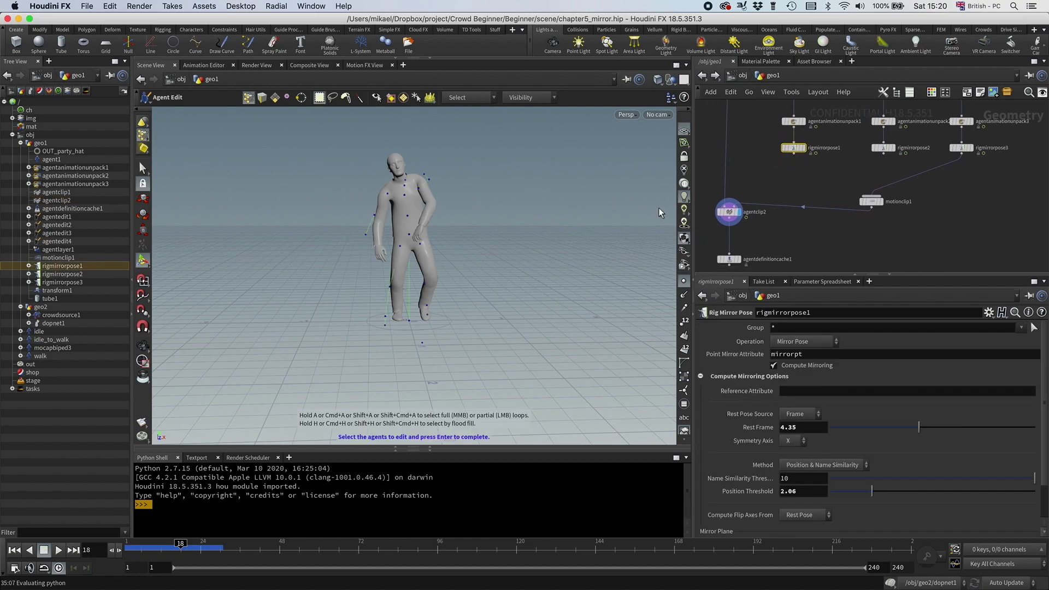
key(y)
drag(791, 187, 810, 226)
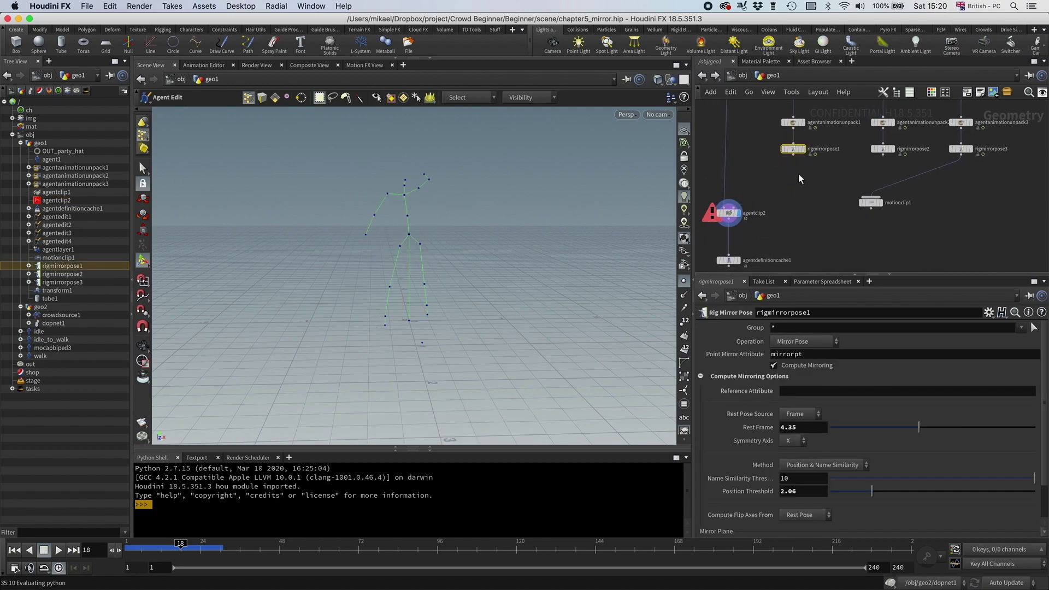
- Add a displayed Configure Clip Info node under rigmirrorpose1 and set its clip name to walk_2
key(Tab)
text(coin)
key(Return)
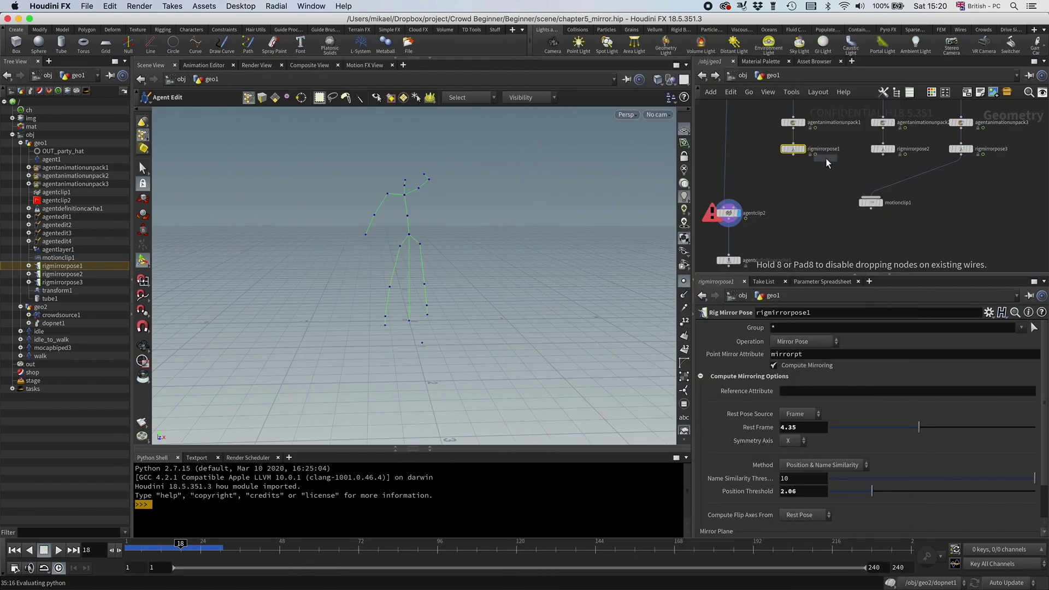
click(796, 181)
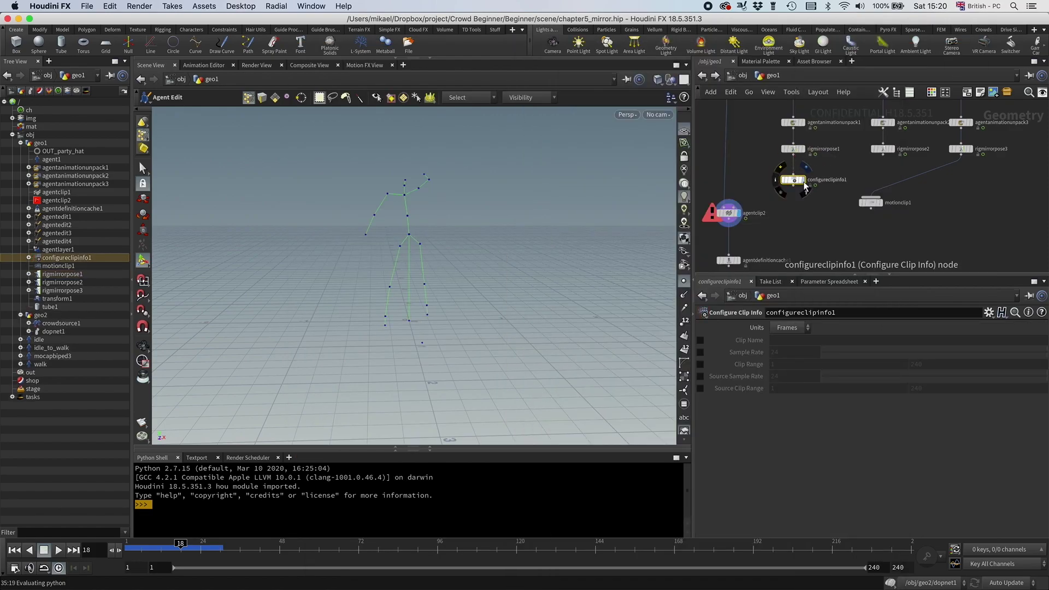
click(700, 340)
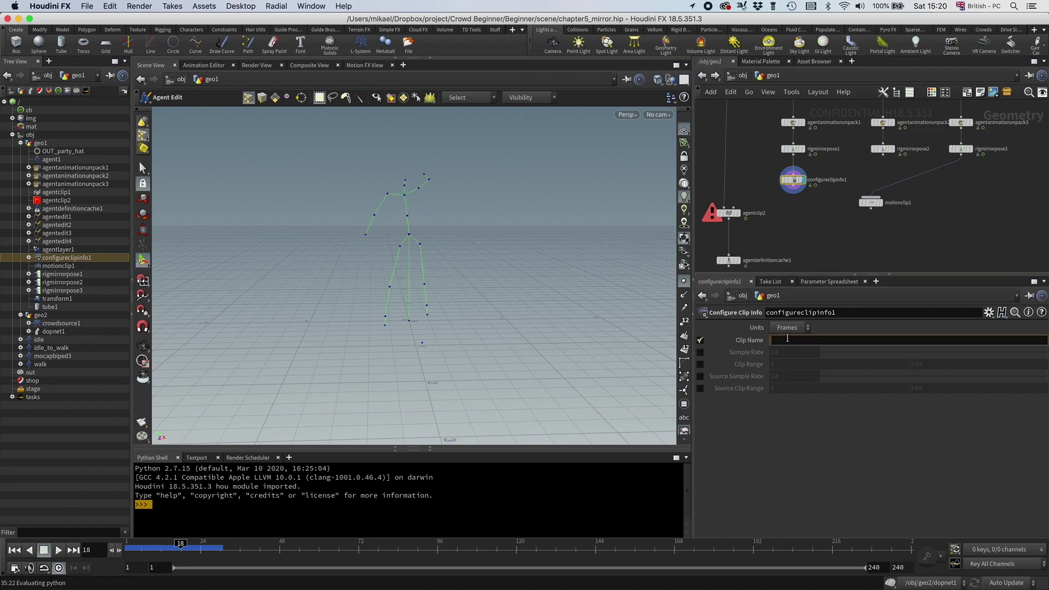
key(Return)
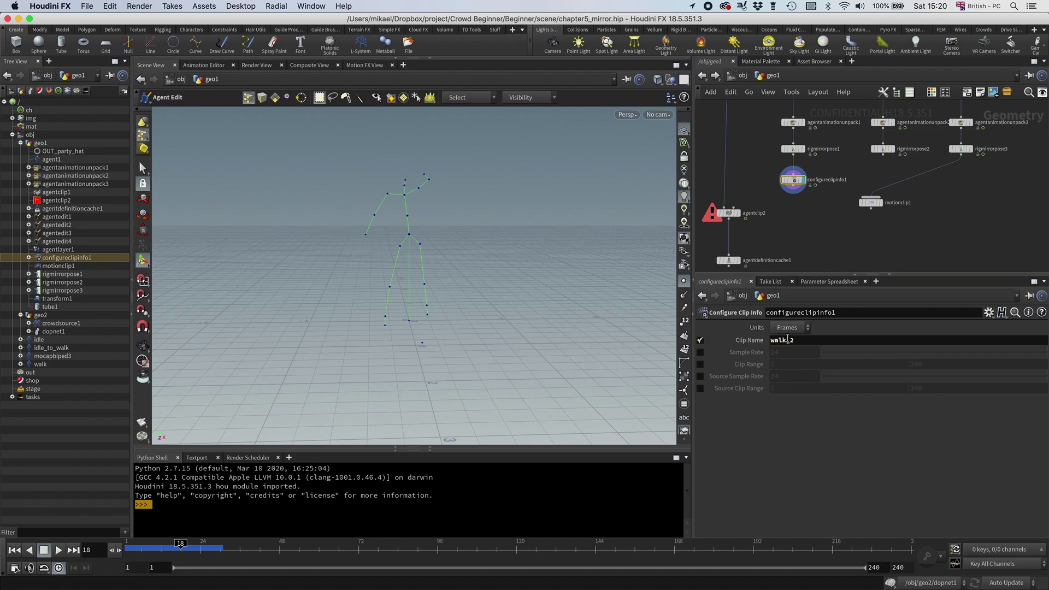
- Paste a copy of the Configure Clip Info node under rigmirrorpose2, name its clip idle_2, and lower motionclip1 to make room
key(super+c)
key(super+v)
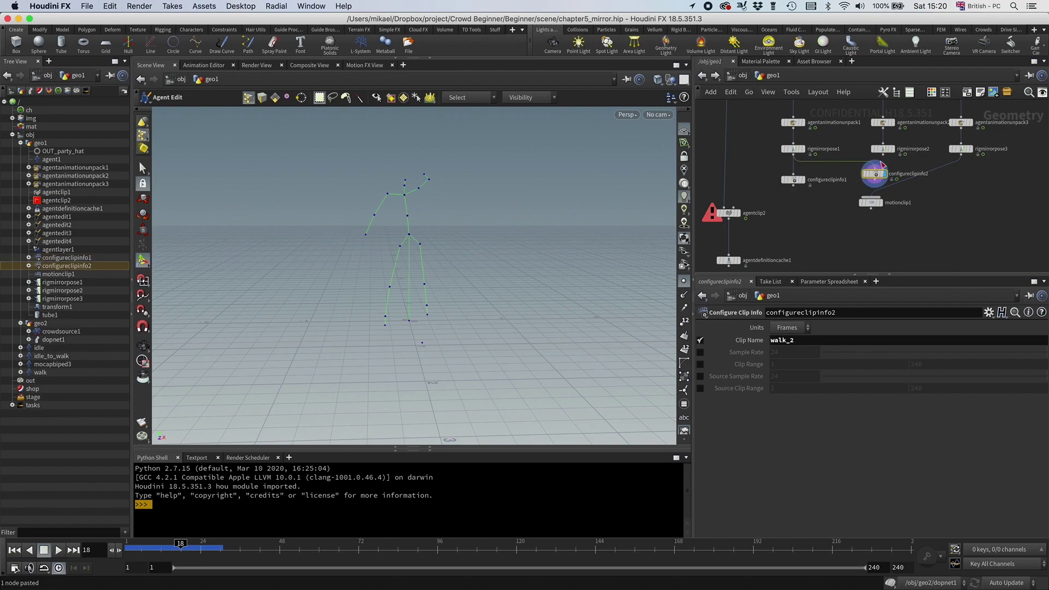
drag(883, 155, 869, 178)
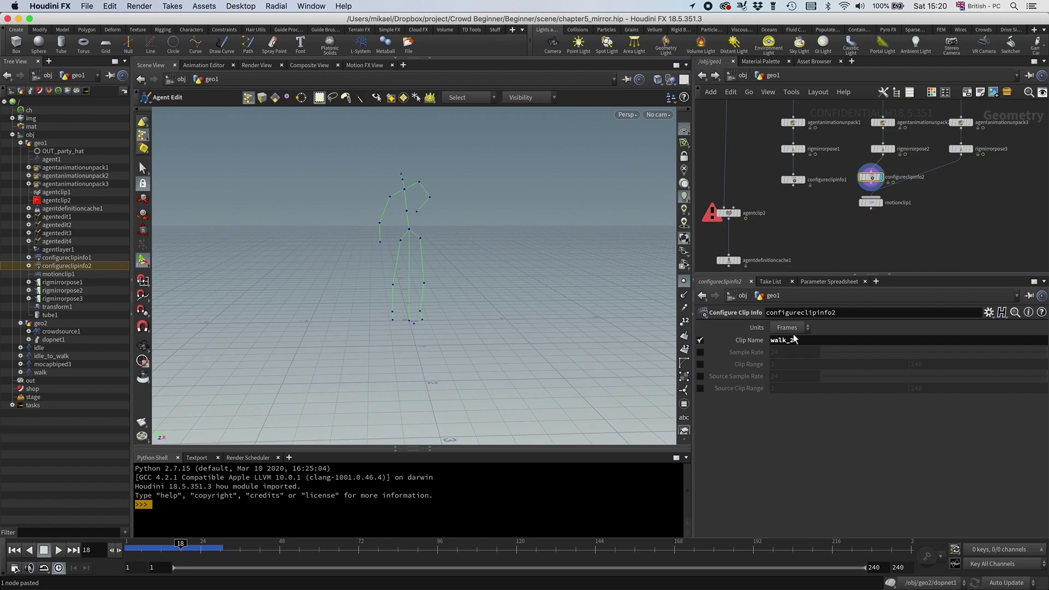
double_click(786, 340)
text(idle)
key(Return)
drag(875, 204, 874, 222)
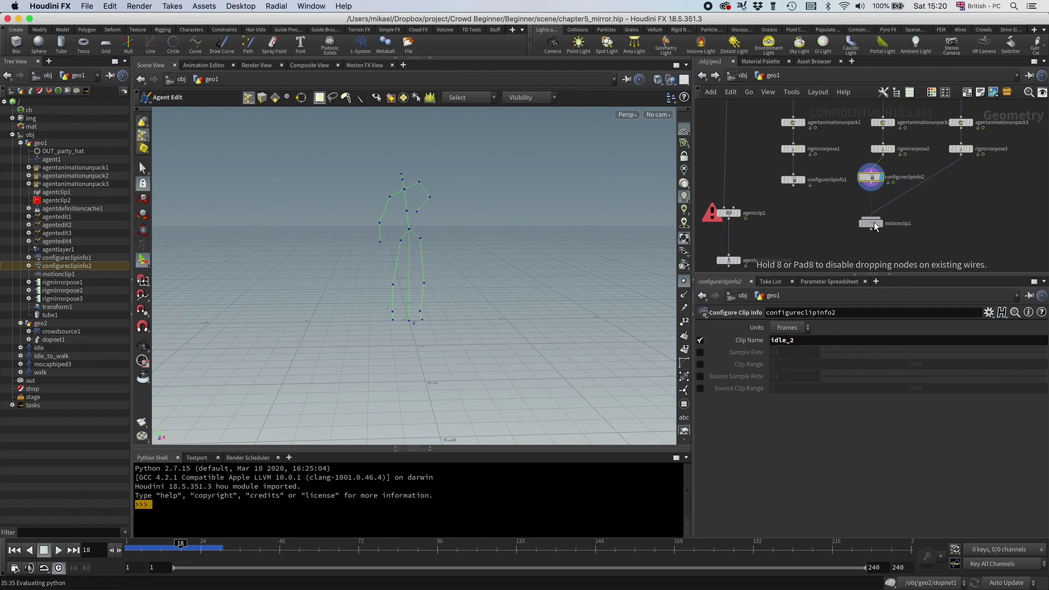
- Insert another Configure Clip Info copy between rigmirrorpose3 and motionclip1 and set its clip name to idleToWal_2
key(super+v)
drag(938, 190, 936, 177)
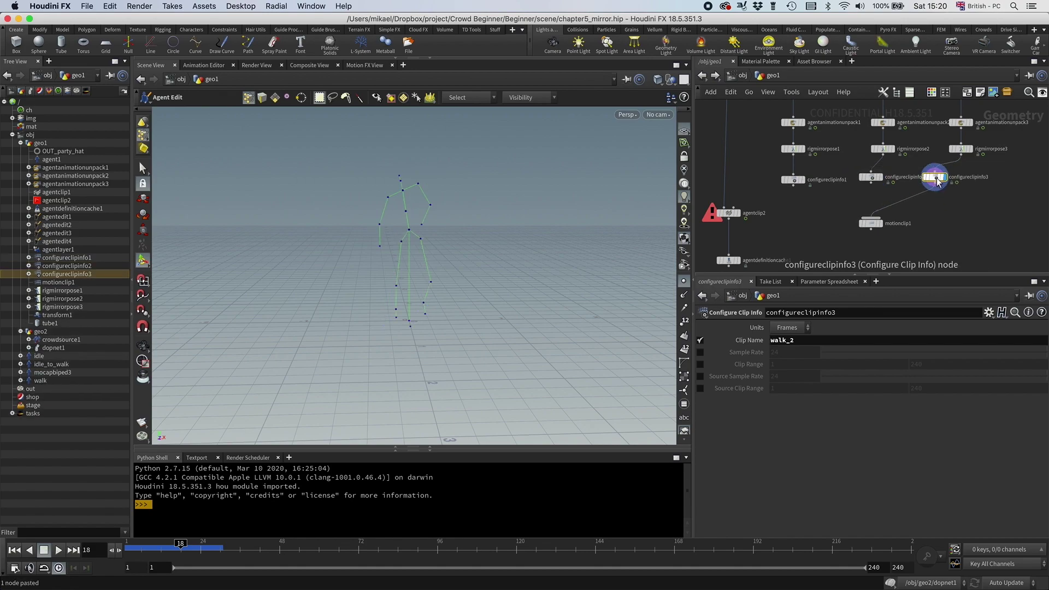
double_click(788, 340)
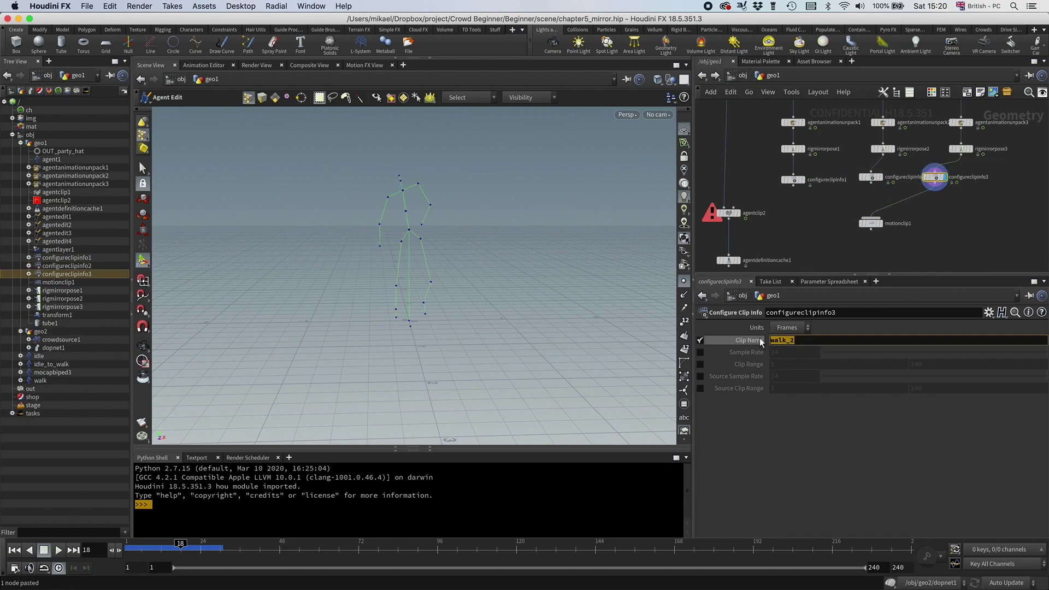
text(i)
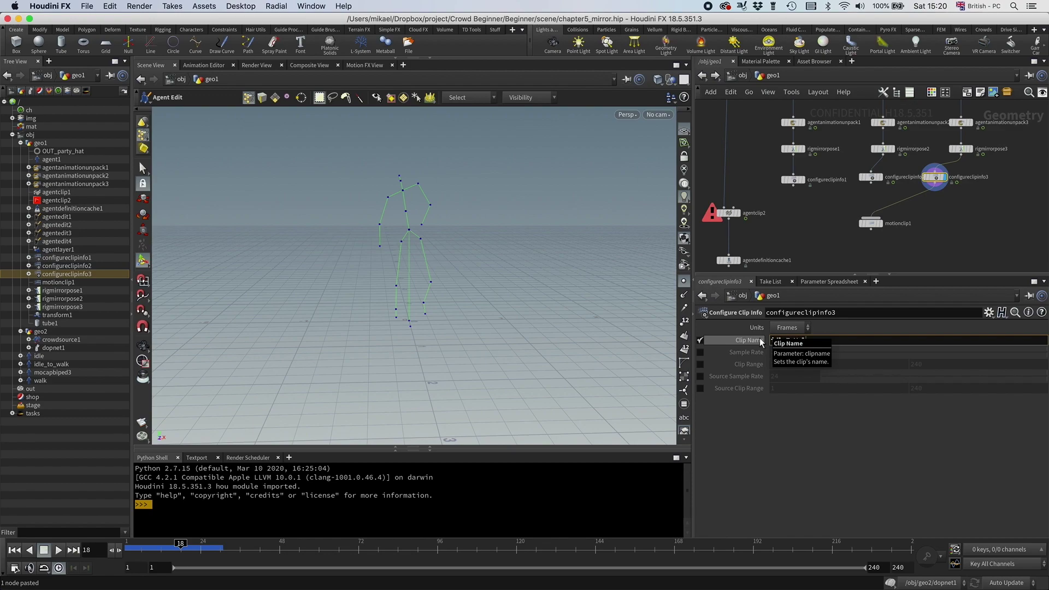
key(Return)
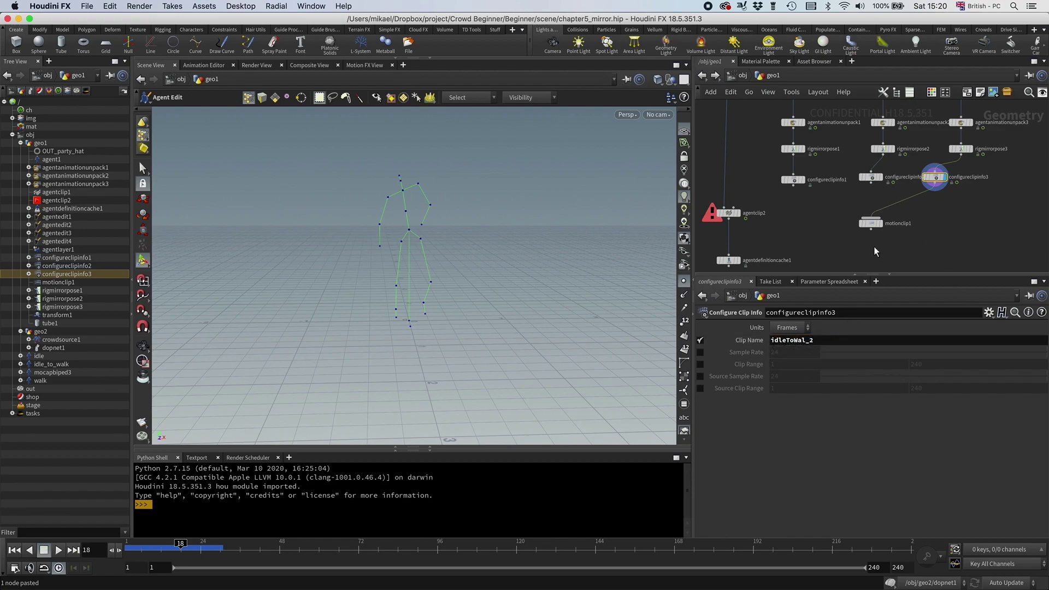
- Correct the clip name on configureclipinfo3 to idleToWalk_2
click(806, 340)
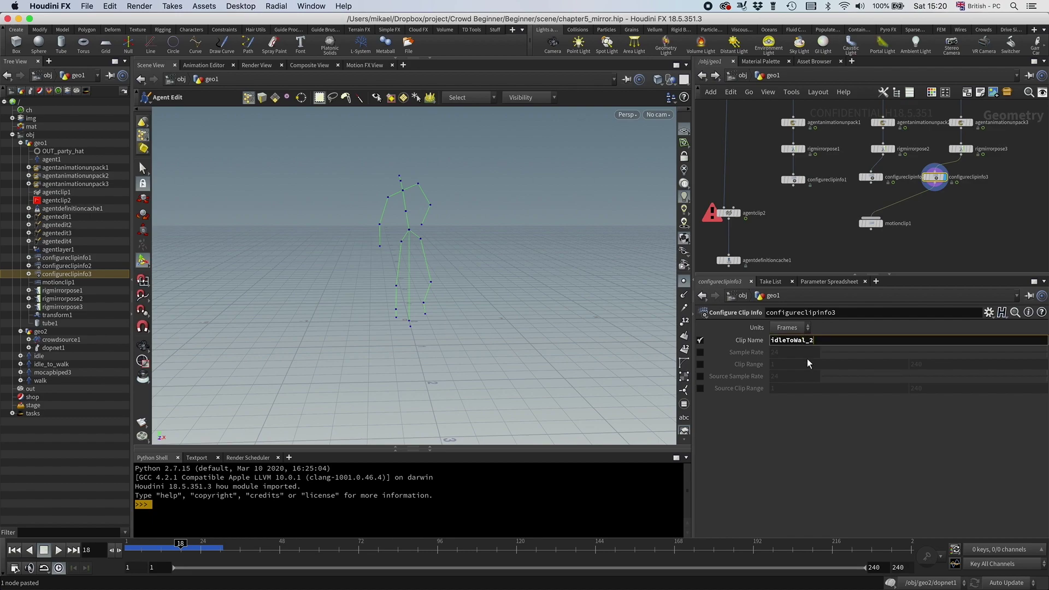
text(k)
key(Return)
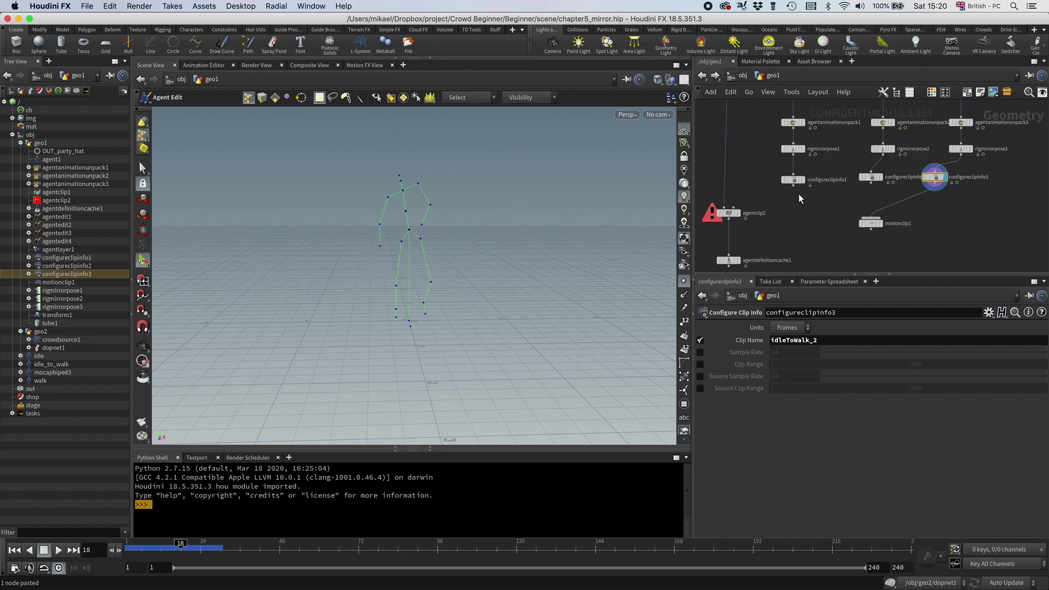
- Wire configureclipinfo1 and configureclipinfo2 into motionclip1 alongside configureclipinfo3, and enable Pack Inputs on motionclip1
key(y)
mouse_move(881, 203)
mouse_down()
mouse_move(975, 196)
mouse_move(767, 168)
mouse_move(871, 220)
mouse_up()
click(872, 224)
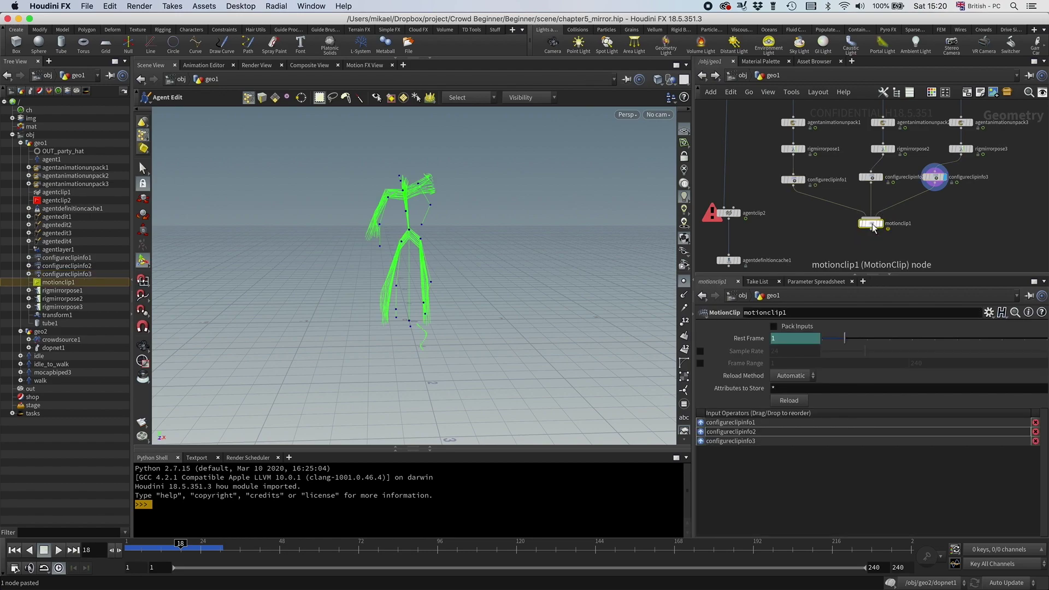
click(774, 327)
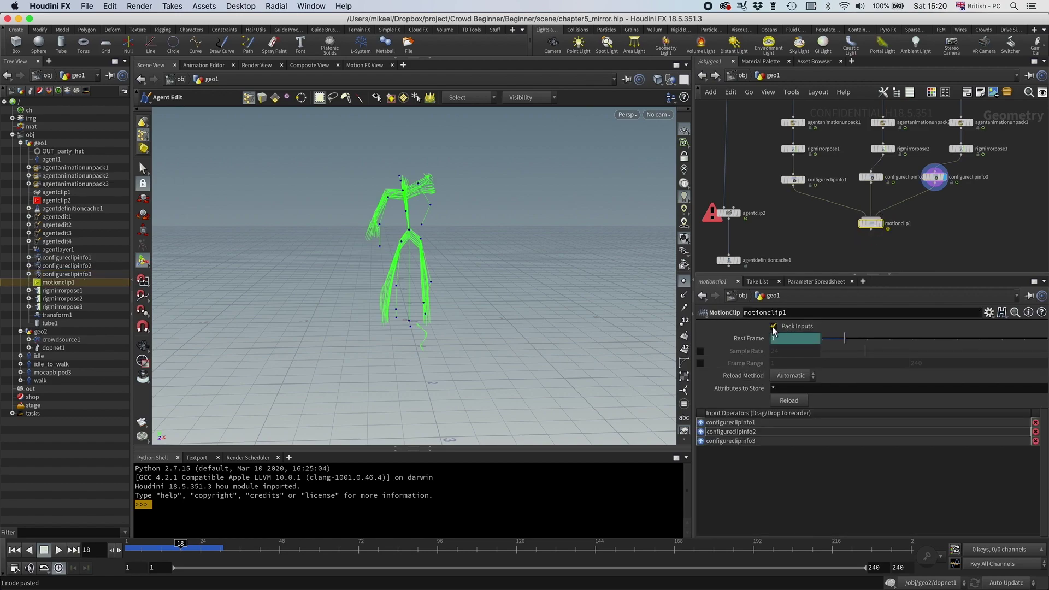
- Inspect the point data of motionclip1 in its geometry spreadsheet, and close the spreadsheet
right_click(874, 224)
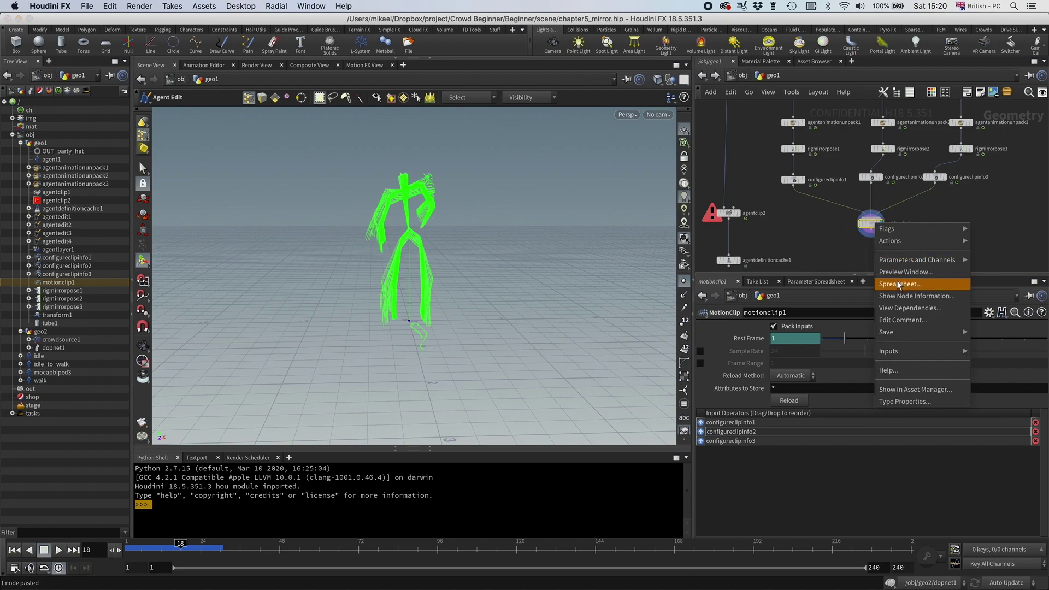
click(899, 284)
click(736, 178)
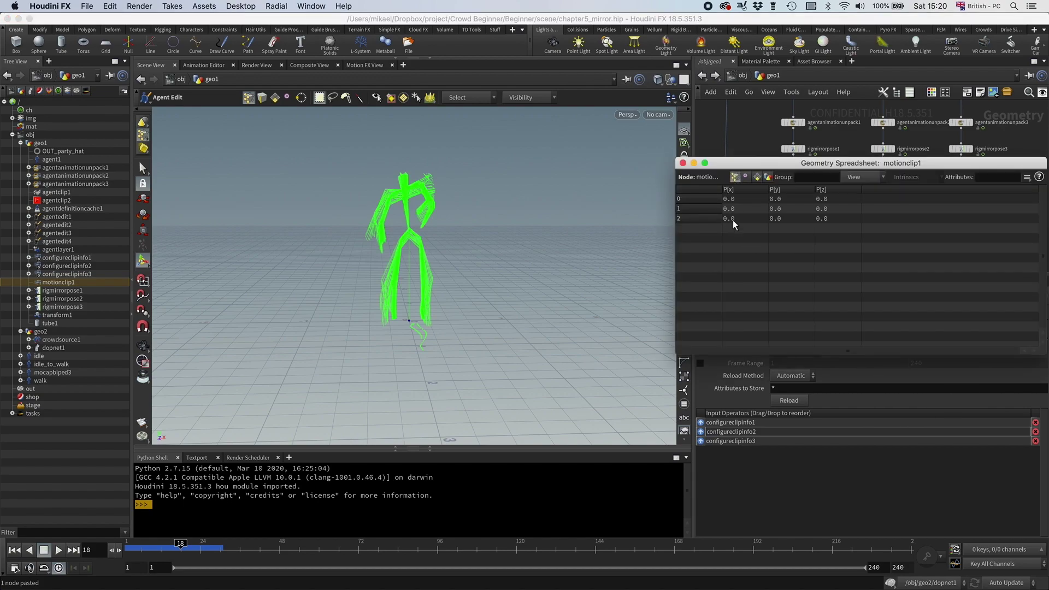
drag(869, 164, 735, 127)
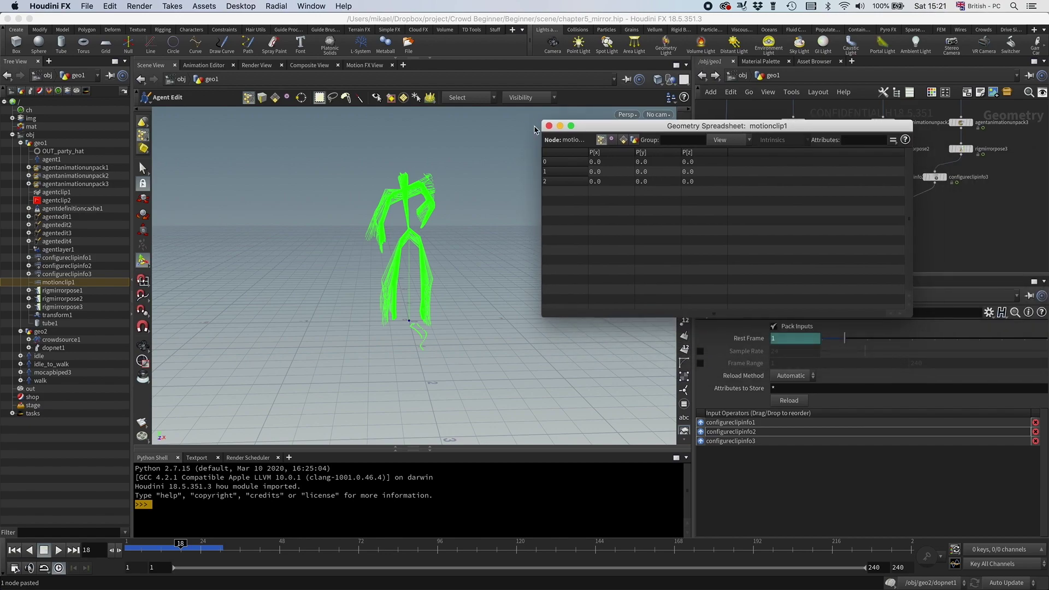
click(549, 125)
- Make agentclip2 treat packed primitives as inputs, reconnect motionclip1 to it, and display agentclip2
click(722, 202)
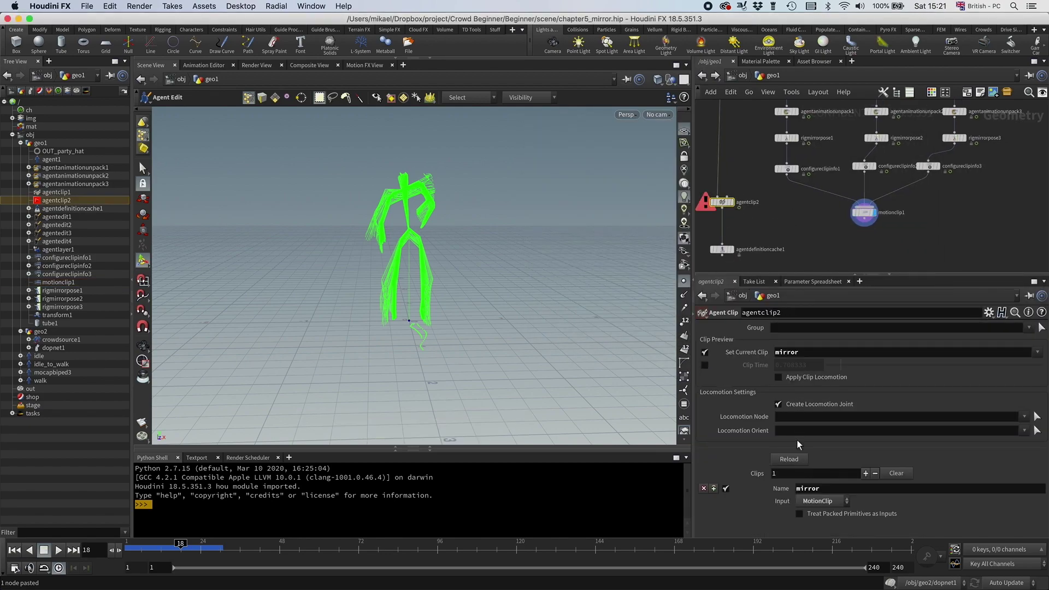
click(799, 515)
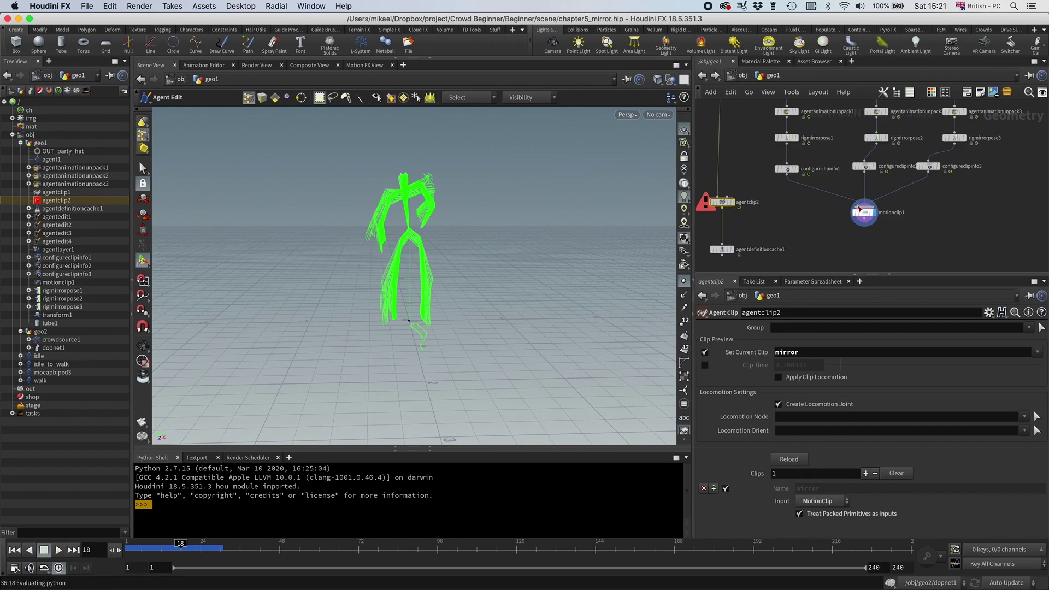
mouse_move(727, 201)
mouse_move(727, 198)
mouse_down()
mouse_move(805, 222)
mouse_move(865, 218)
mouse_up()
middle_drag(761, 265, 774, 228)
drag(773, 227, 742, 187)
click(742, 188)
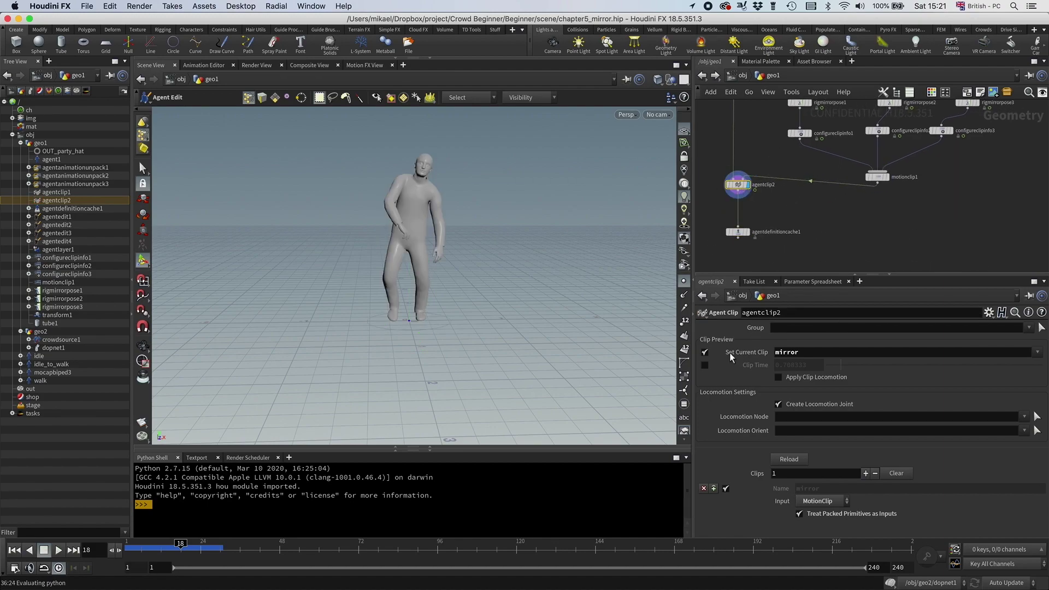
- Preview the mirrored clips on agentclip2 by setting its current clip to idle_2, walk_2 and finally idleToWalk_2
click(1037, 352)
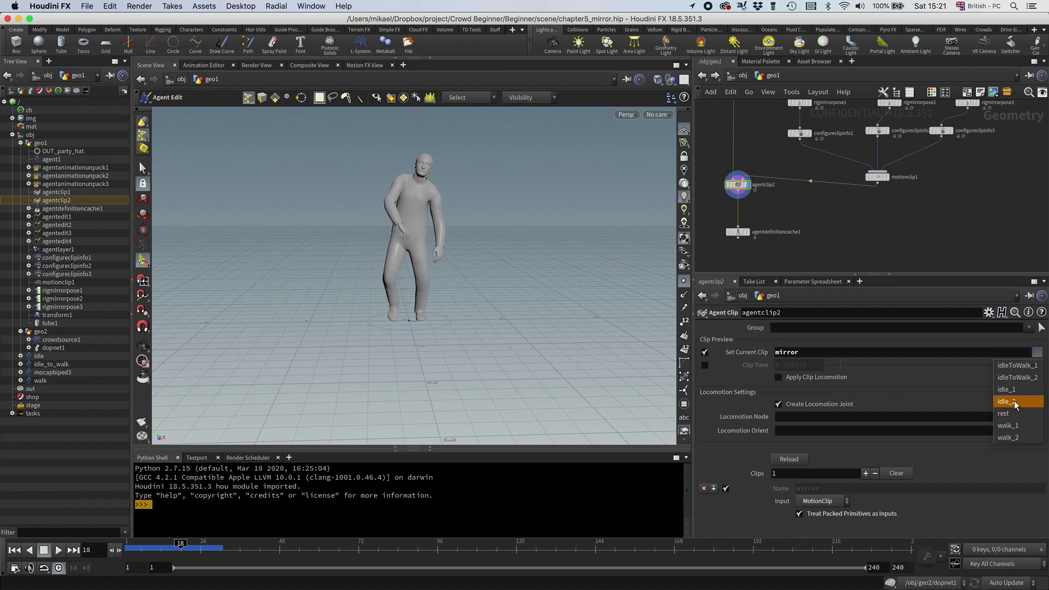
click(1010, 401)
click(1037, 351)
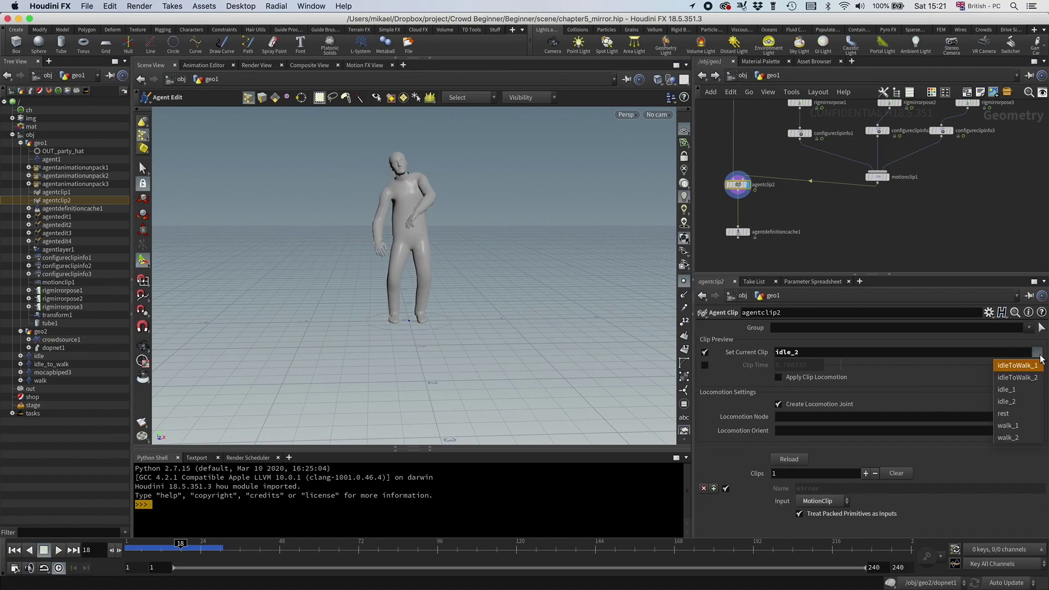
click(1027, 437)
click(1038, 352)
click(1018, 378)
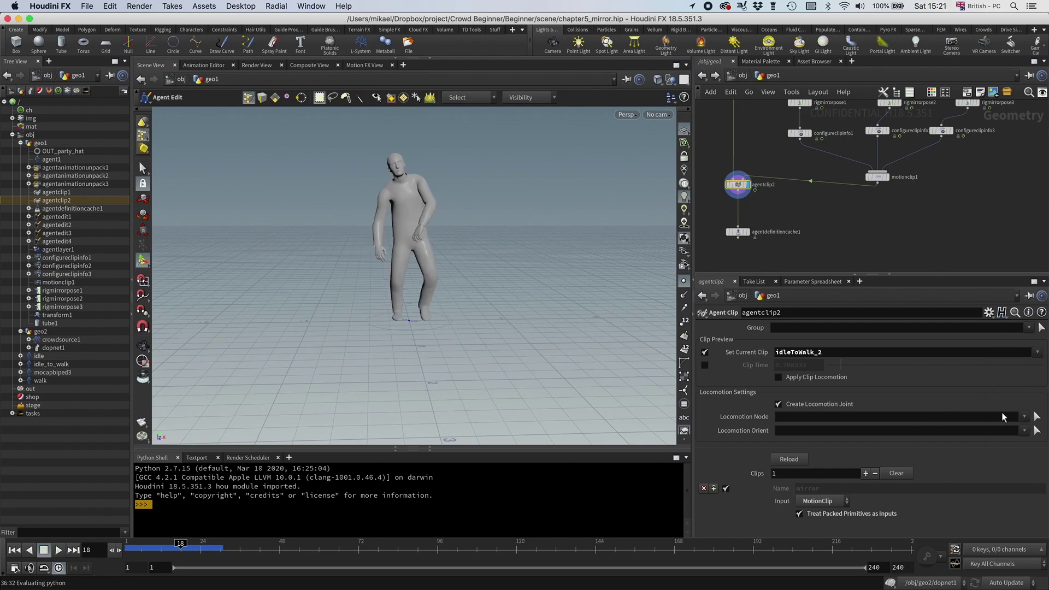